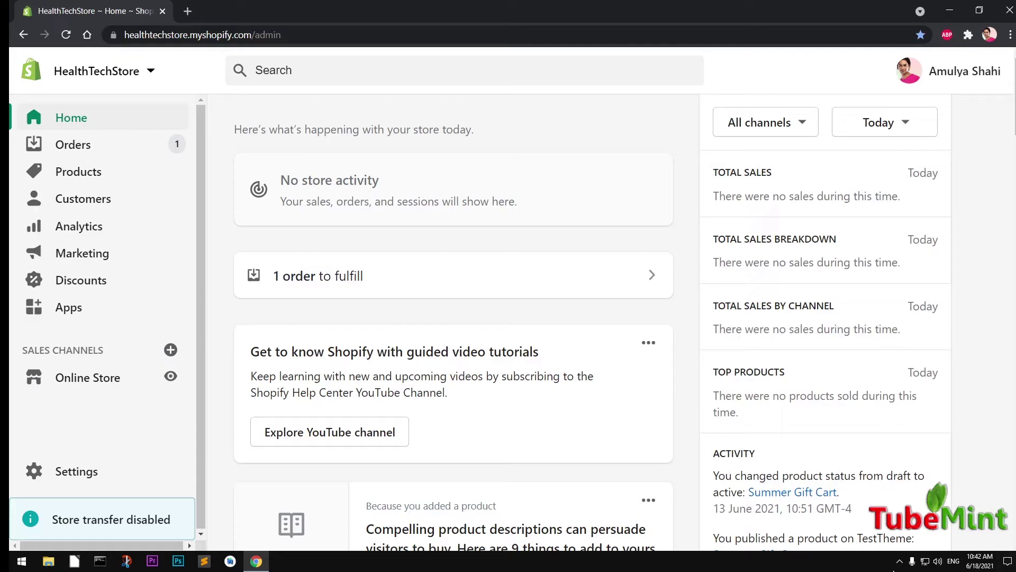
Step: Return focus to the browser and highlight the store activity greeting text
left_click(899, 562)
left_click(957, 460)
left_click_drag(479, 133, 237, 130)
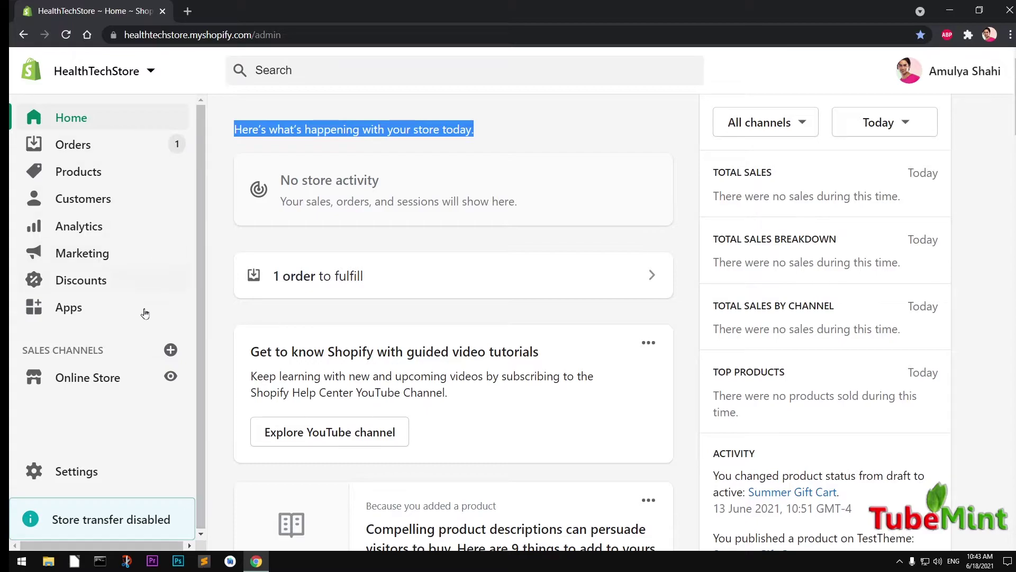
Step: Open Online Store Themes and check the live Debut theme's Actions list
left_click(77, 384)
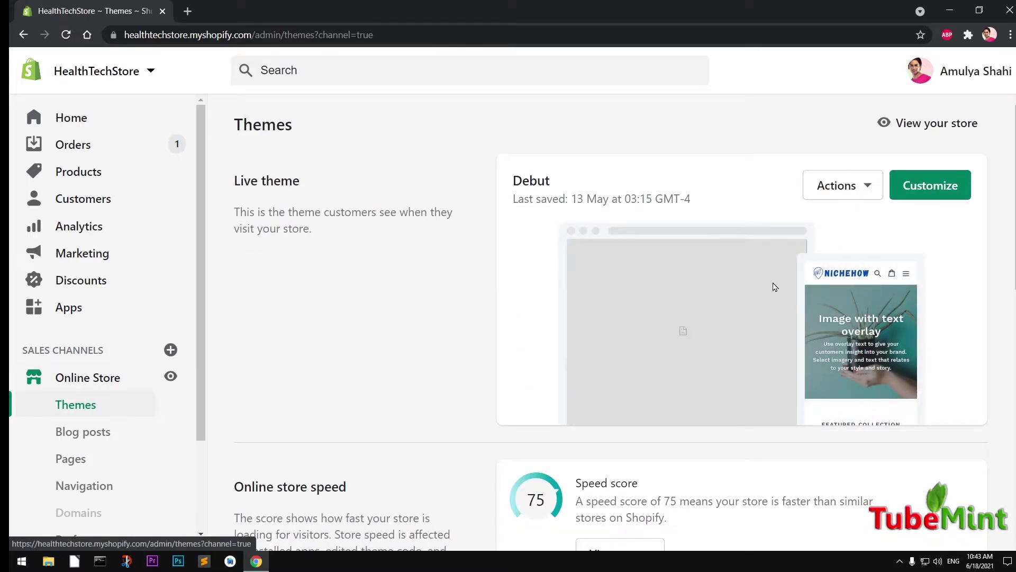
left_click(859, 189)
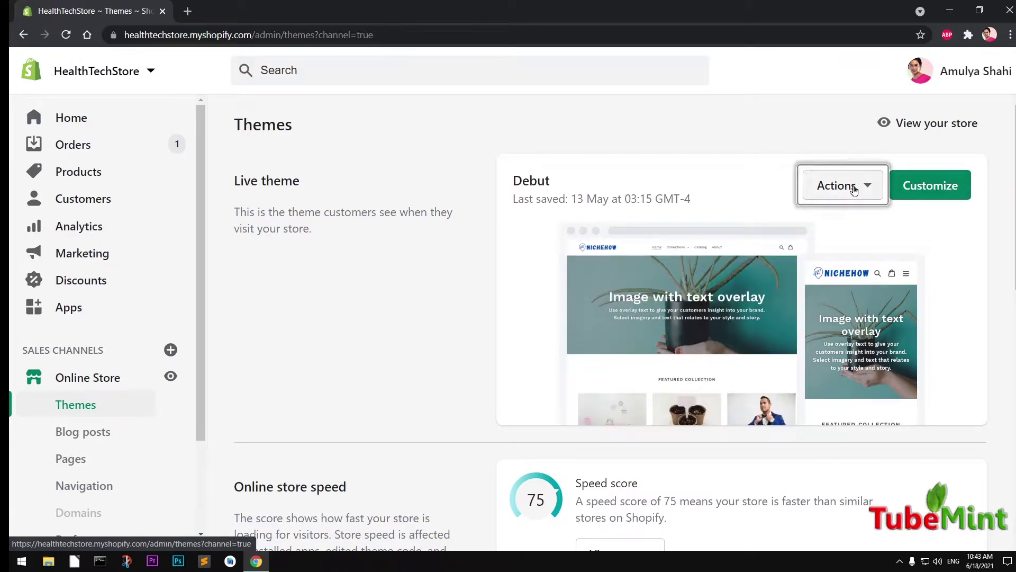
left_click(693, 147)
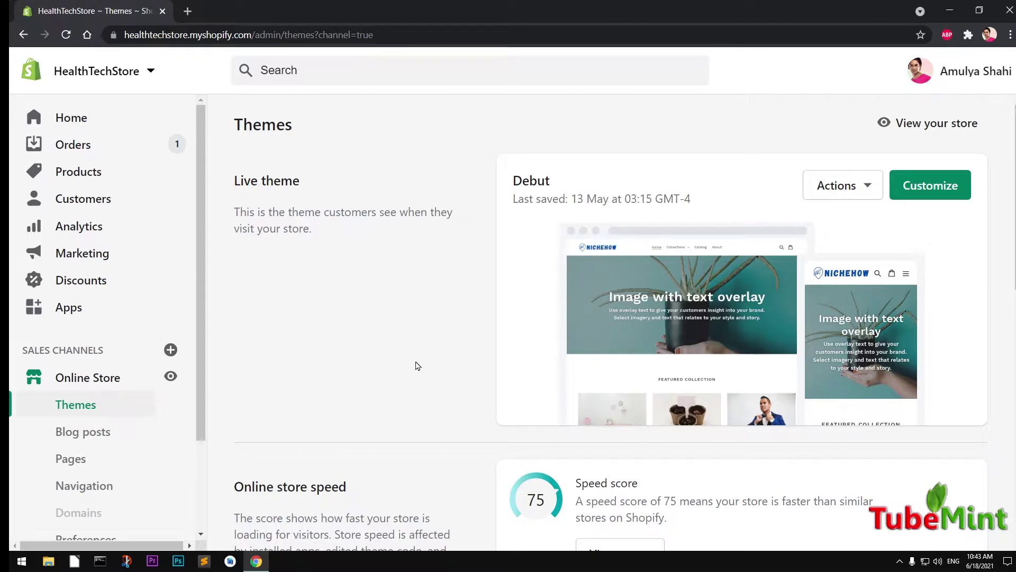
left_click_drag(203, 324, 202, 296)
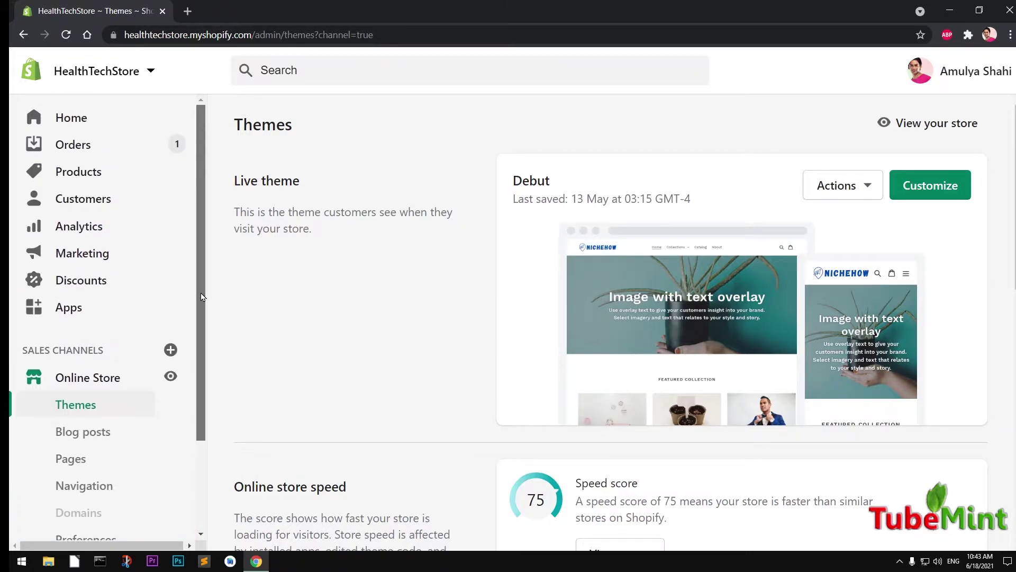
left_click(91, 380)
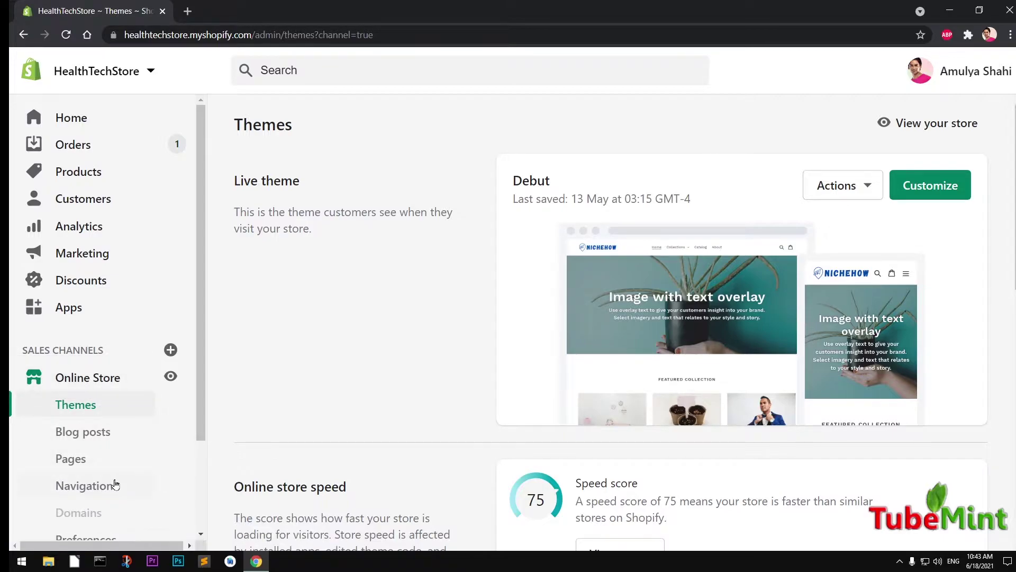
Step: Open Navigation, start a new menu, then discard it and return to the menus list
left_click(92, 487)
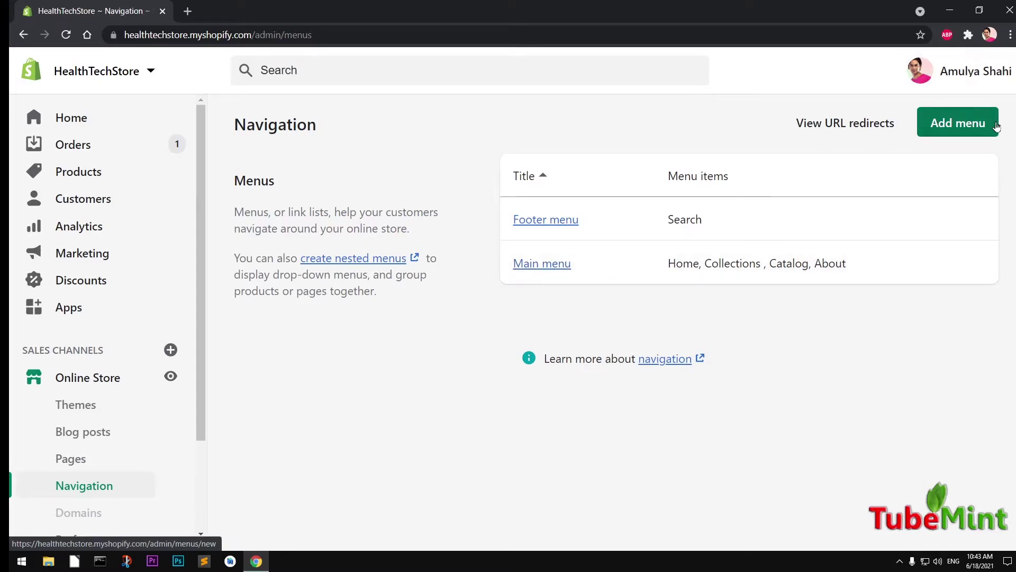
left_click(973, 126)
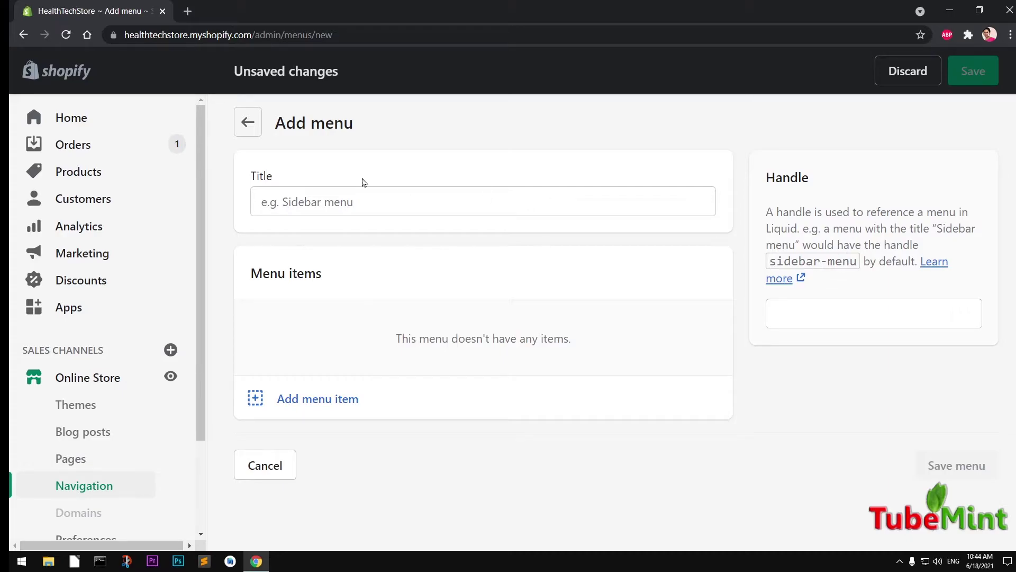
left_click(247, 123)
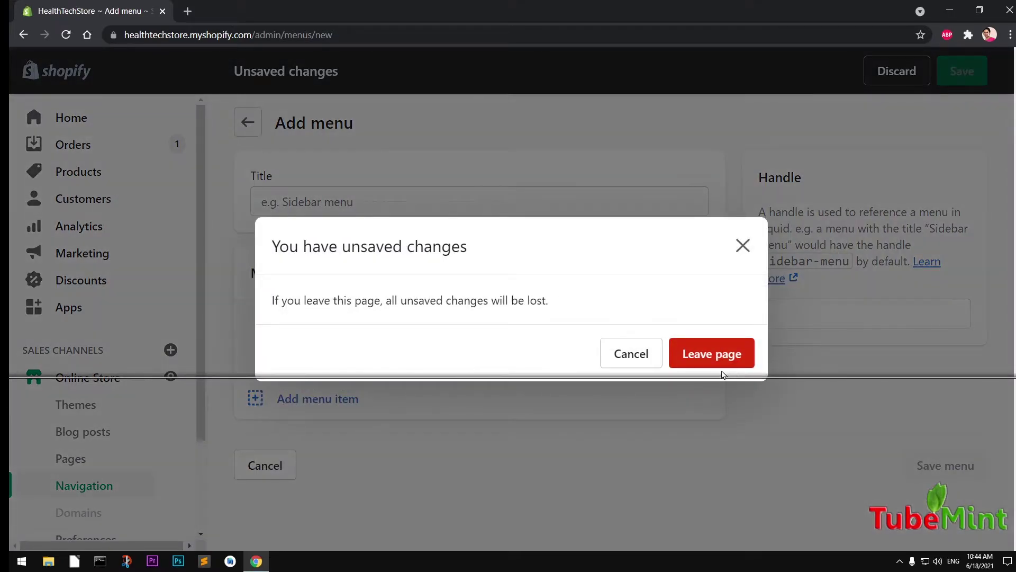
left_click(707, 357)
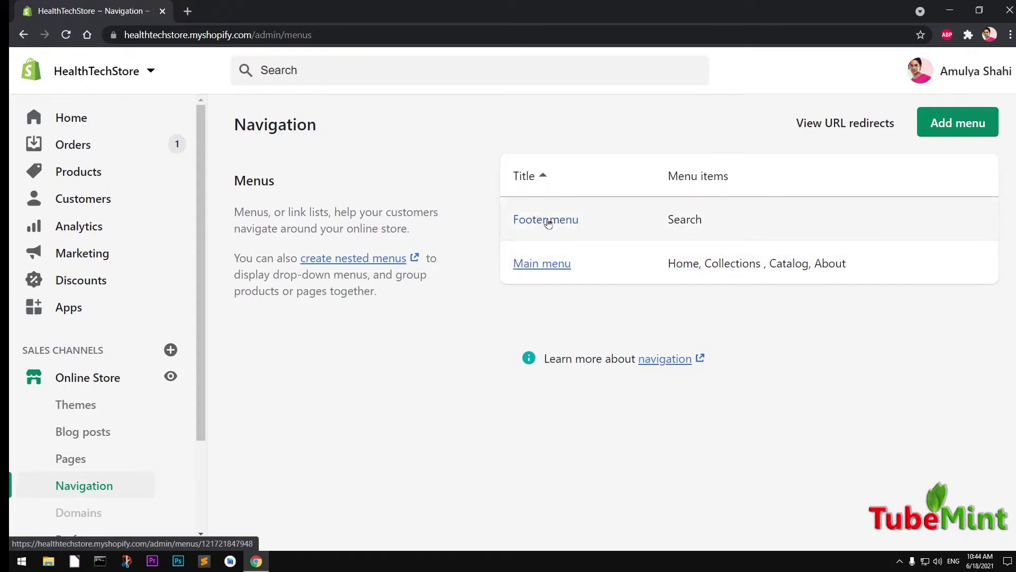
Step: Open the Main menu editor, check which blogs the posts use, and return to it
left_click(543, 264)
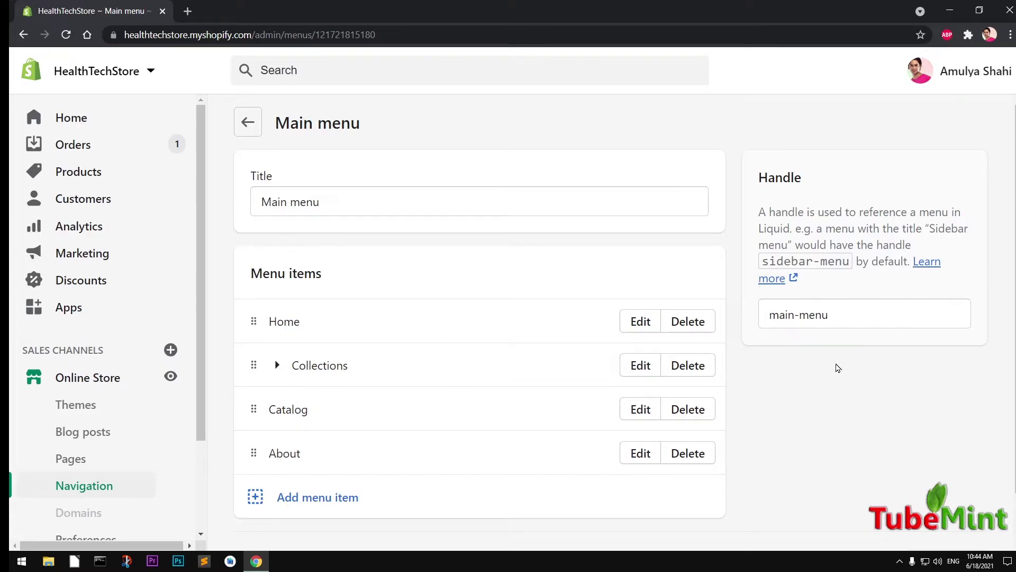
left_click(67, 438)
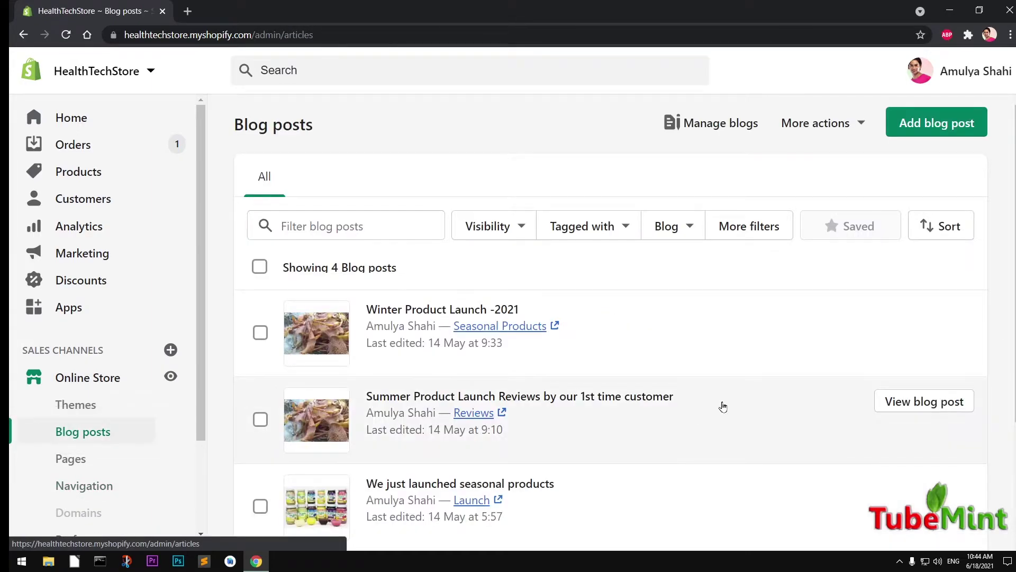
scroll(723, 407, "down", 3)
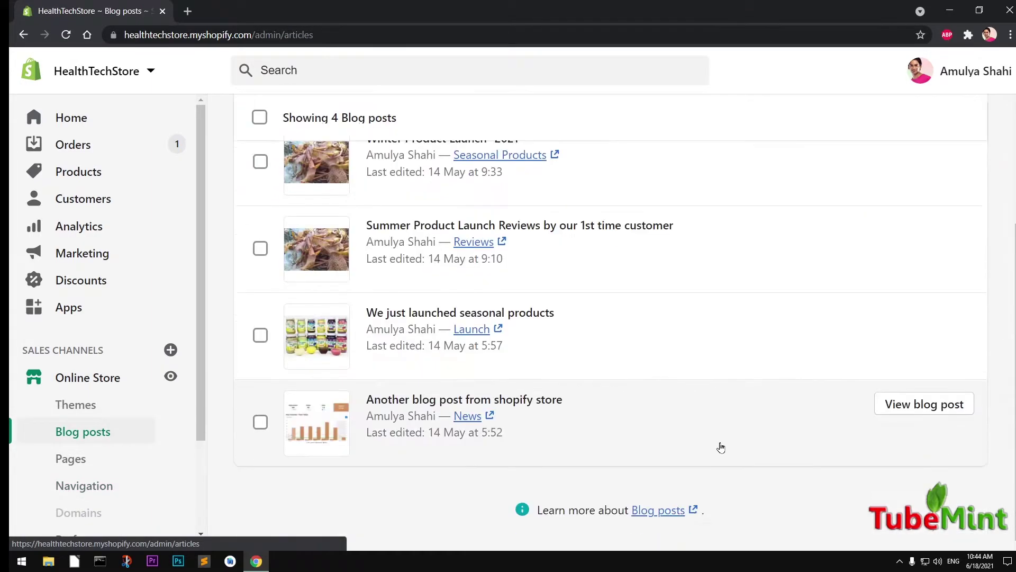
left_click(23, 35)
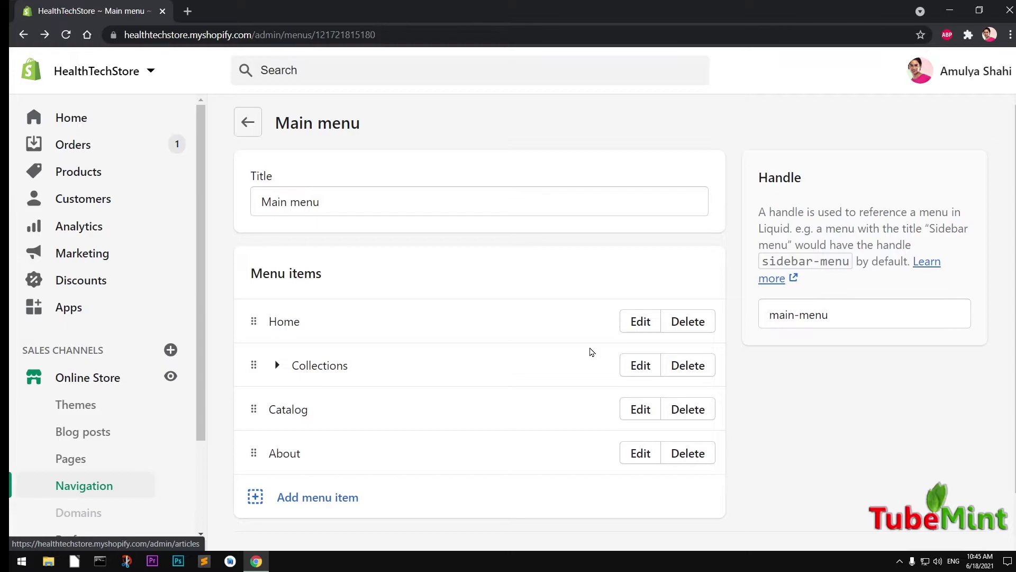
Step: Add a menu item named 'Blog' linking to /blogs
left_click(278, 507)
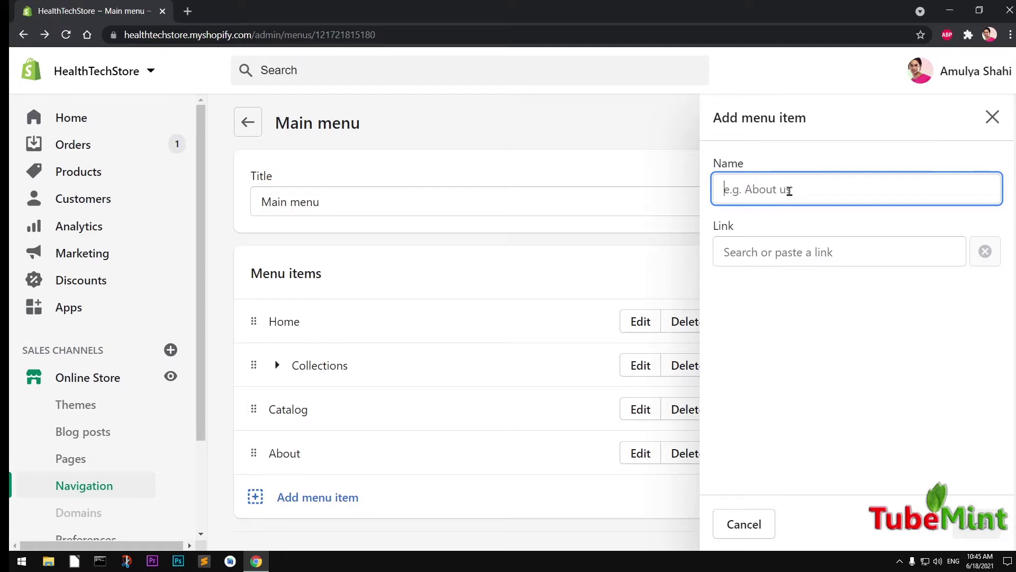
type("Blog")
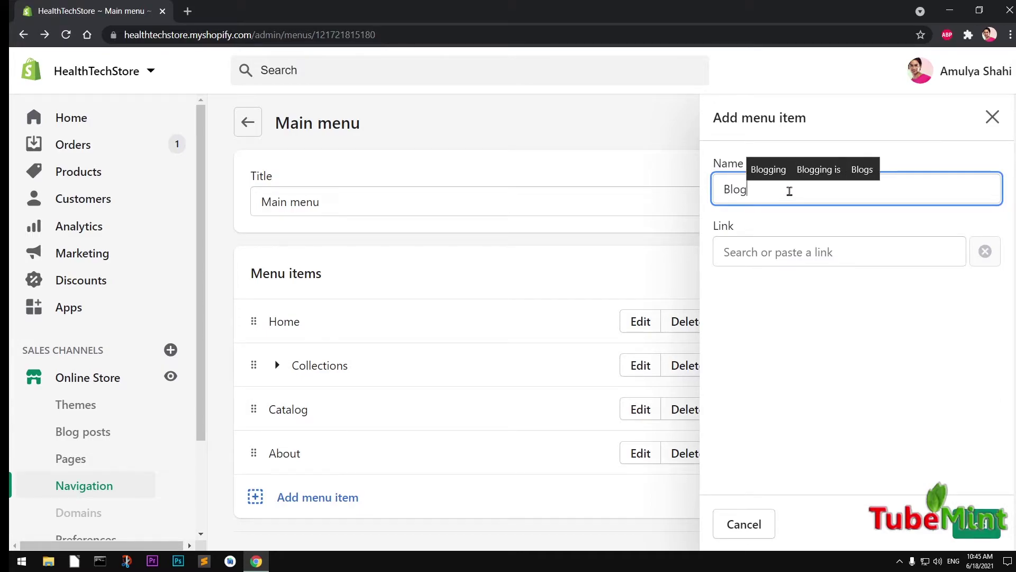
left_click(886, 258)
type("/")
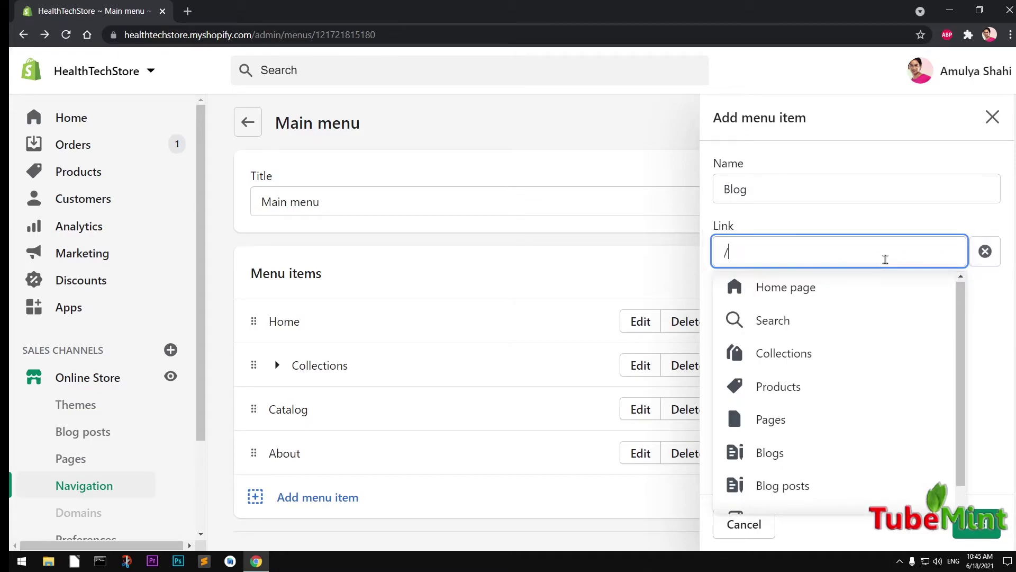
type("blogs")
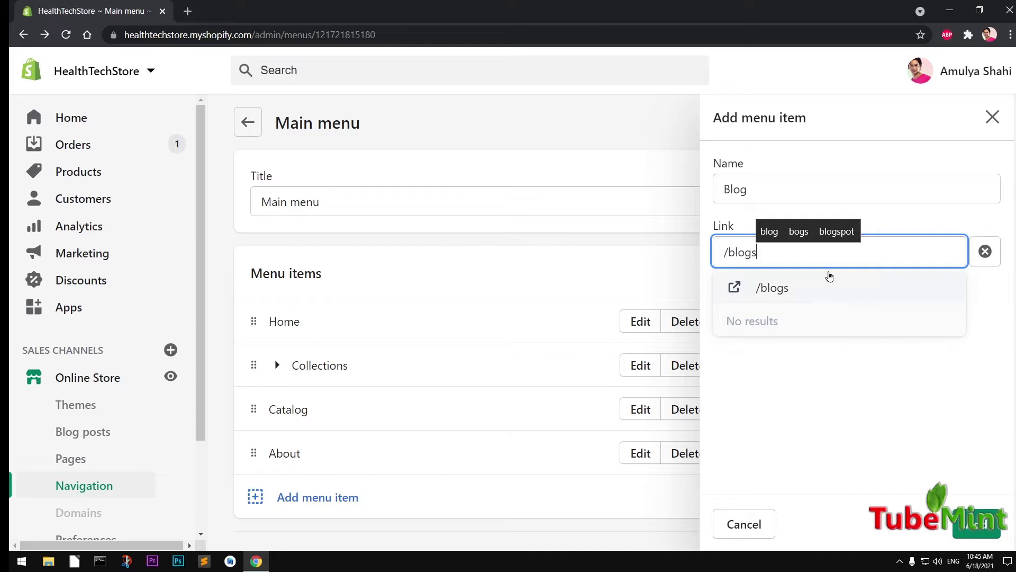
left_click(782, 288)
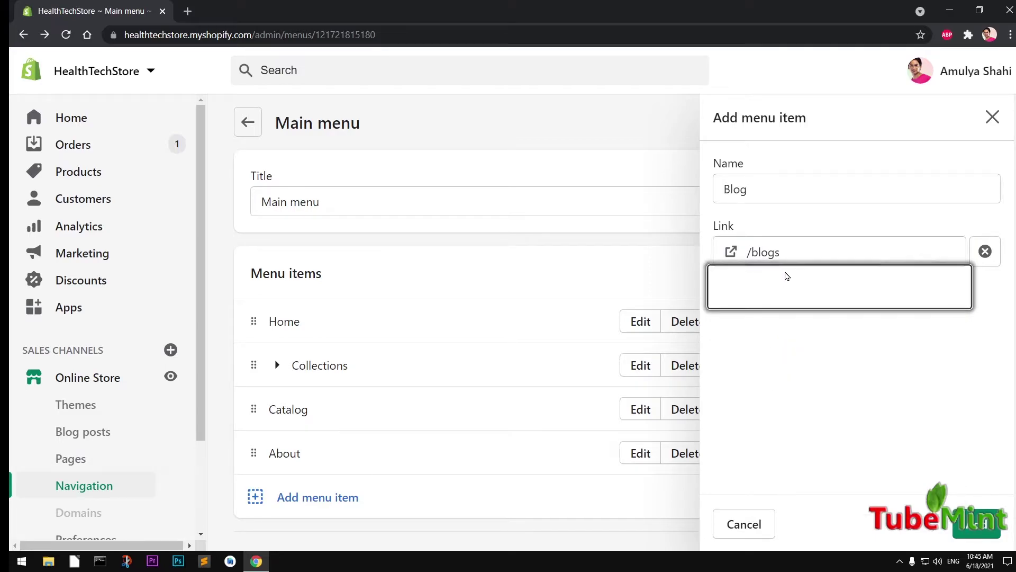
left_click(980, 525)
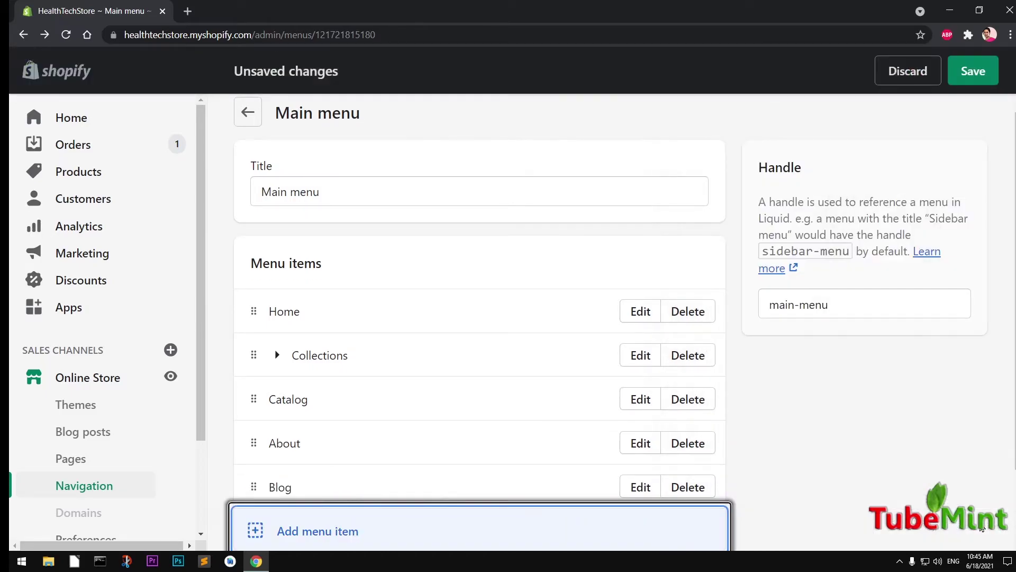
Step: Add a 'Launch' item linked to the Launch blog and drag it under Blog
scroll(914, 435, "down", 2)
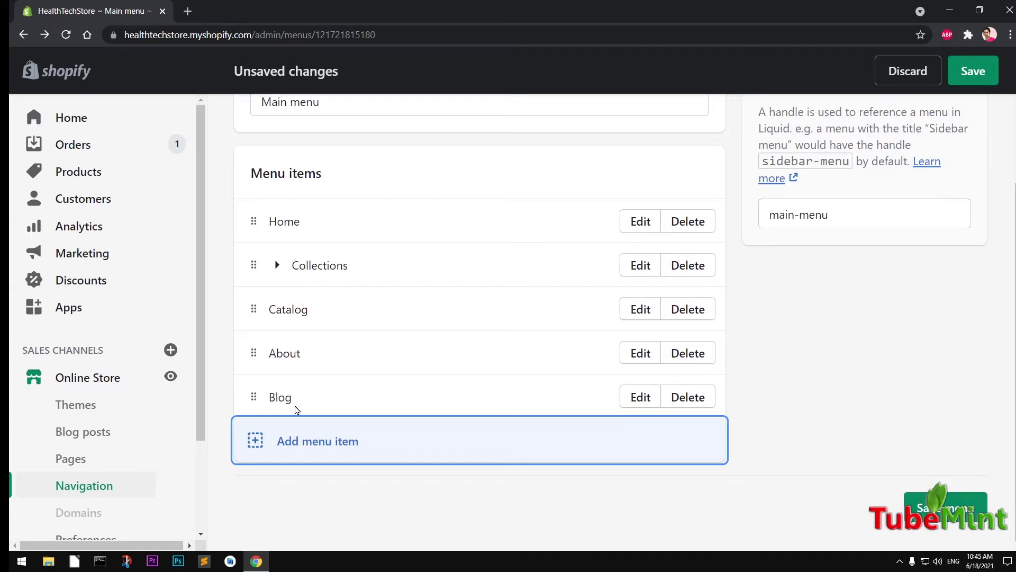
left_click(286, 447)
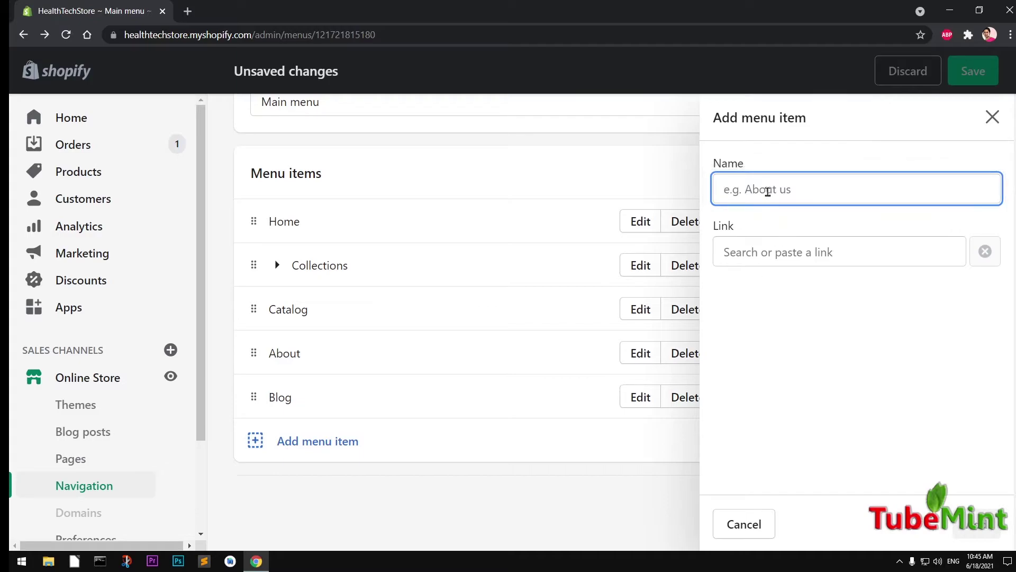
left_click(841, 252)
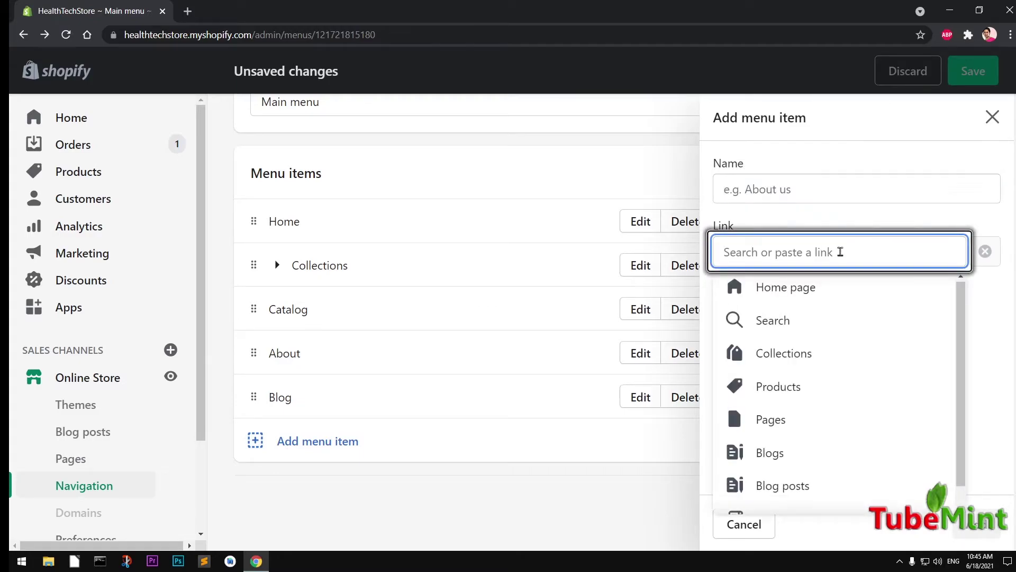
left_click(781, 454)
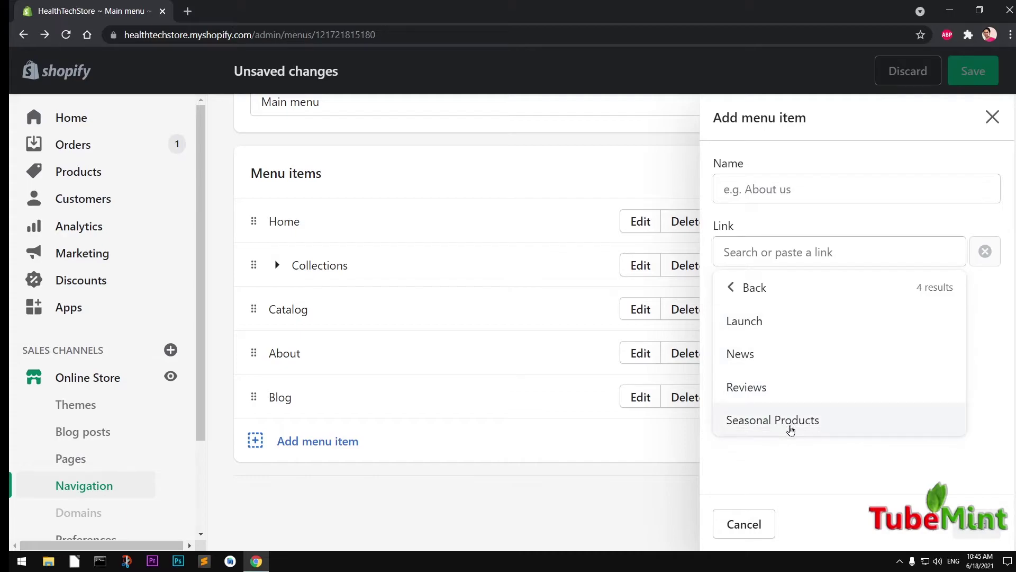
left_click(736, 289)
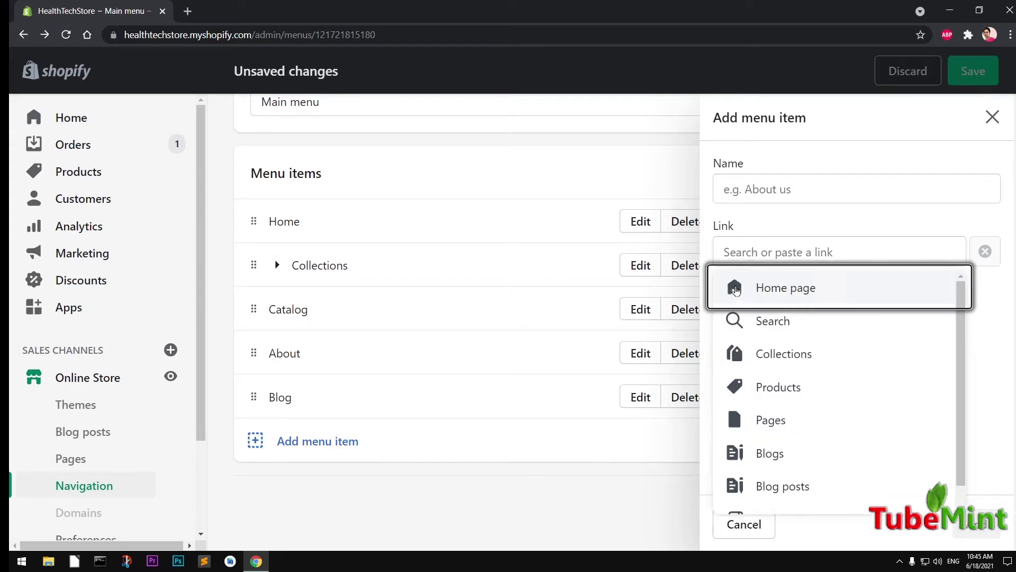
left_click(806, 490)
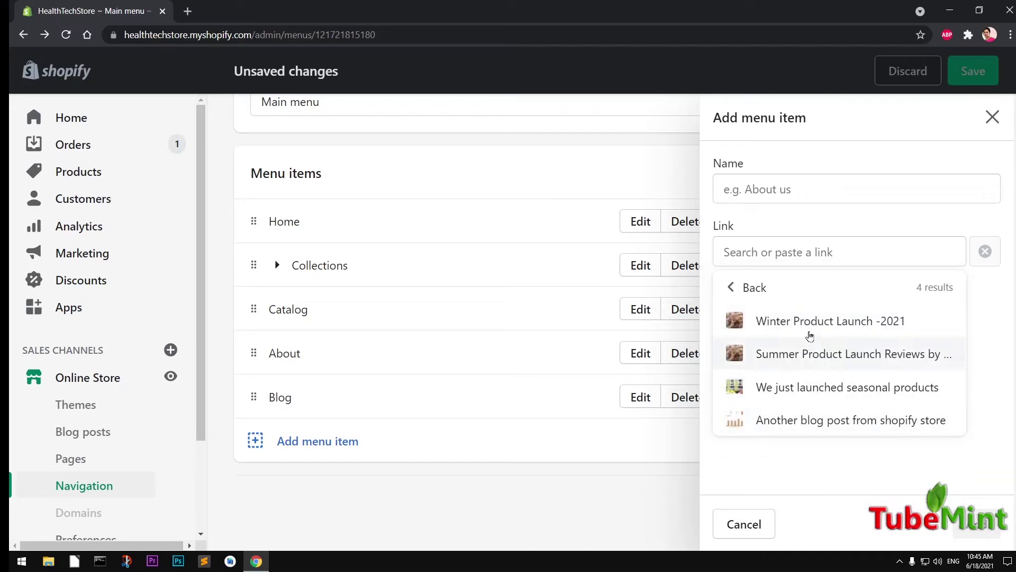
left_click(733, 287)
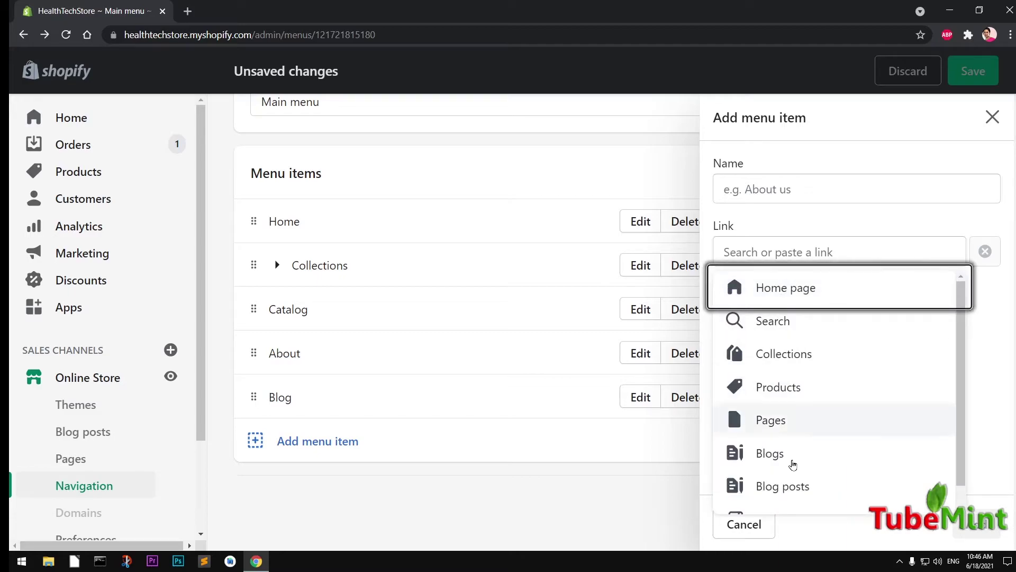
left_click(774, 450)
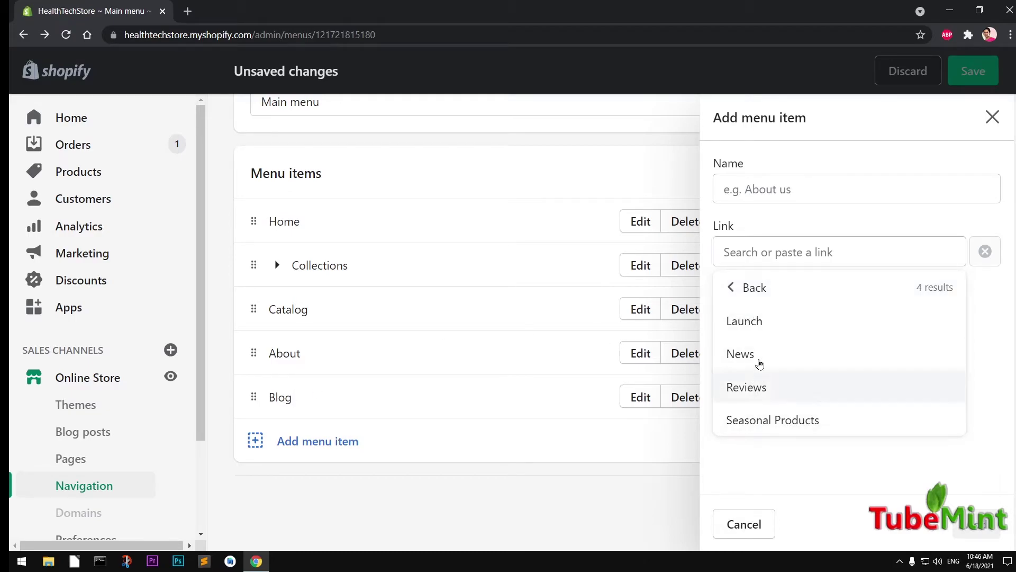
left_click(756, 327)
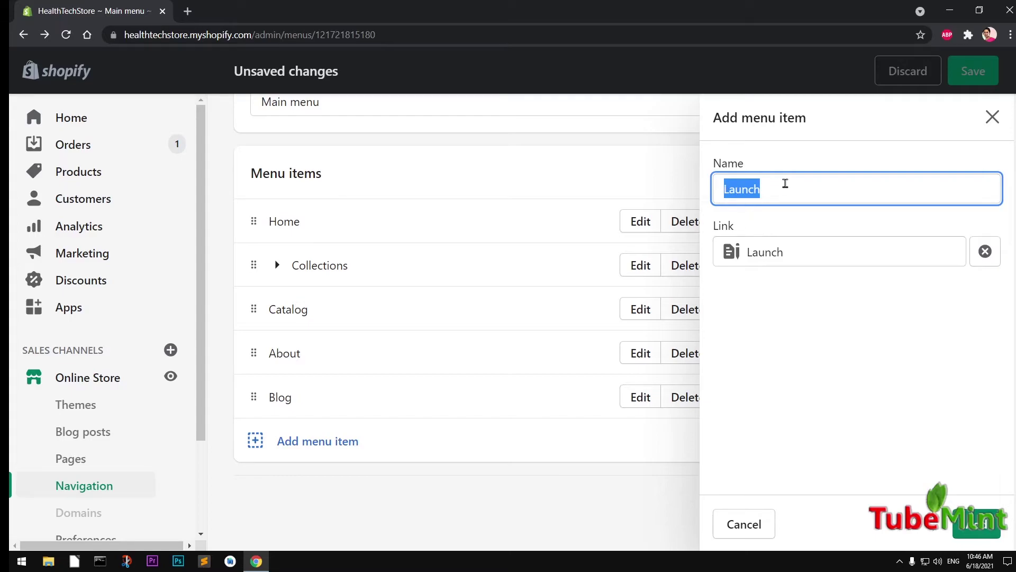
left_click(978, 527)
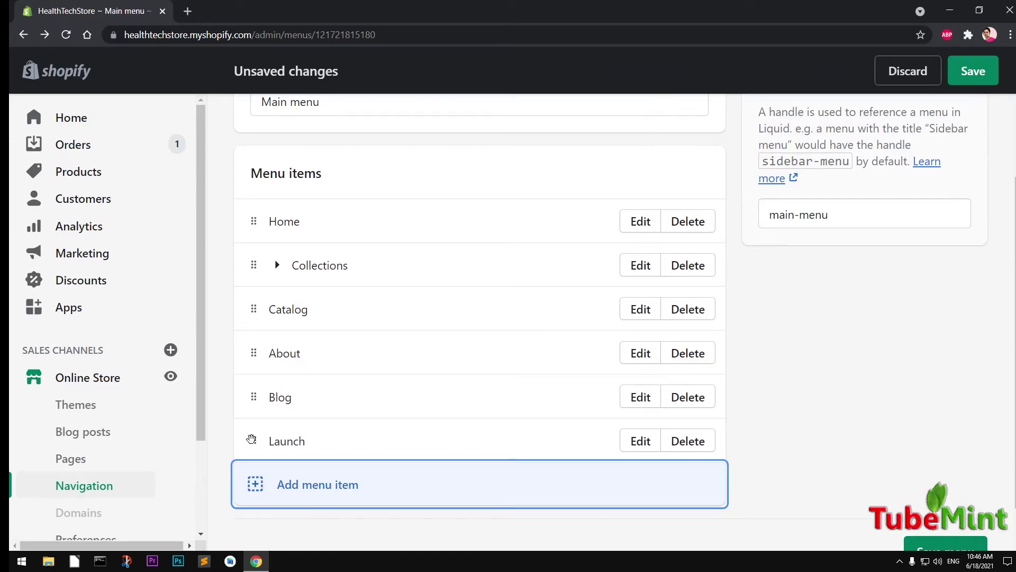
left_click_drag(257, 442, 291, 431)
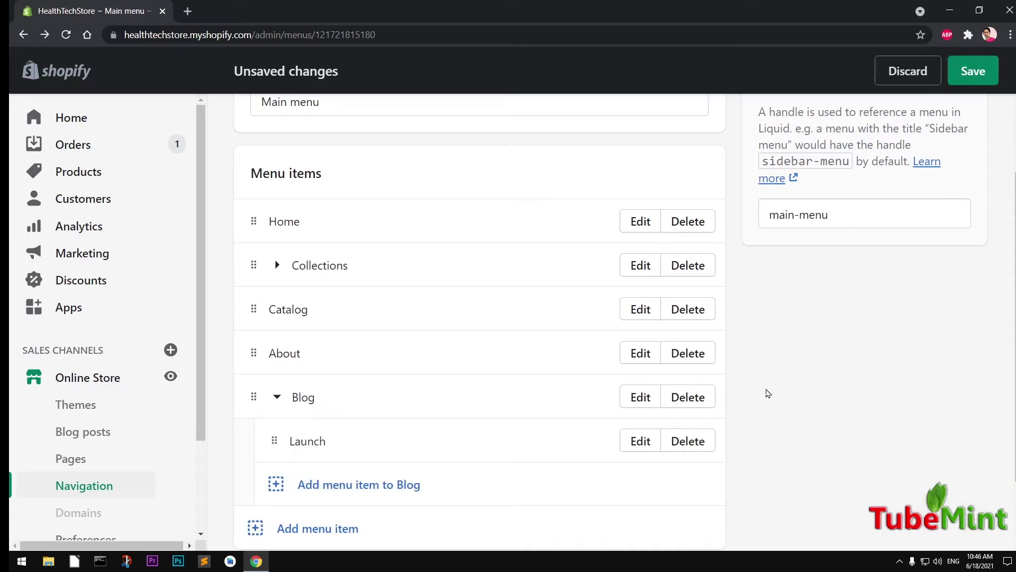
Step: Add a 'News' sub-item under Blog linked to Blogs > News
left_click(358, 485)
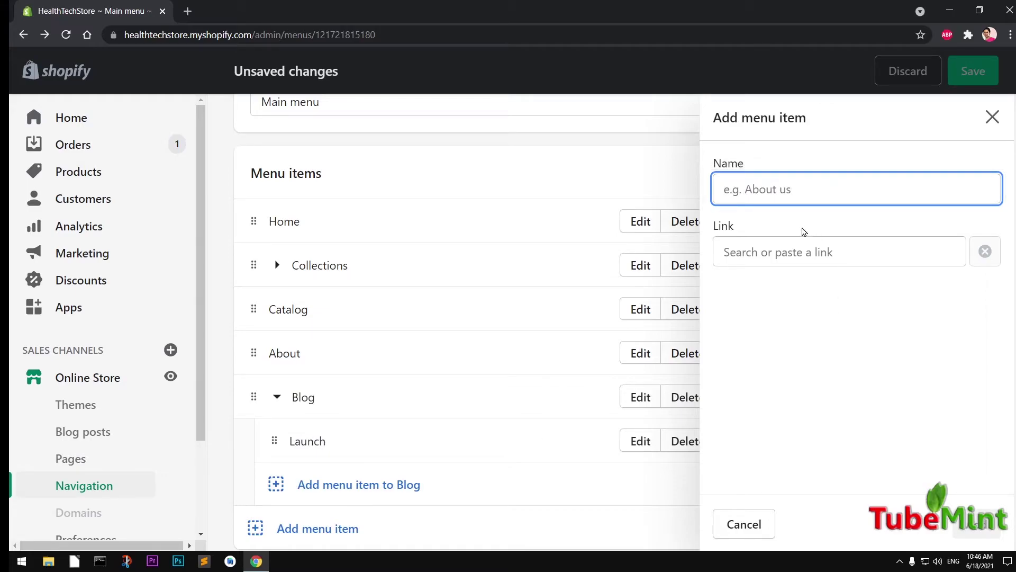
left_click(802, 255)
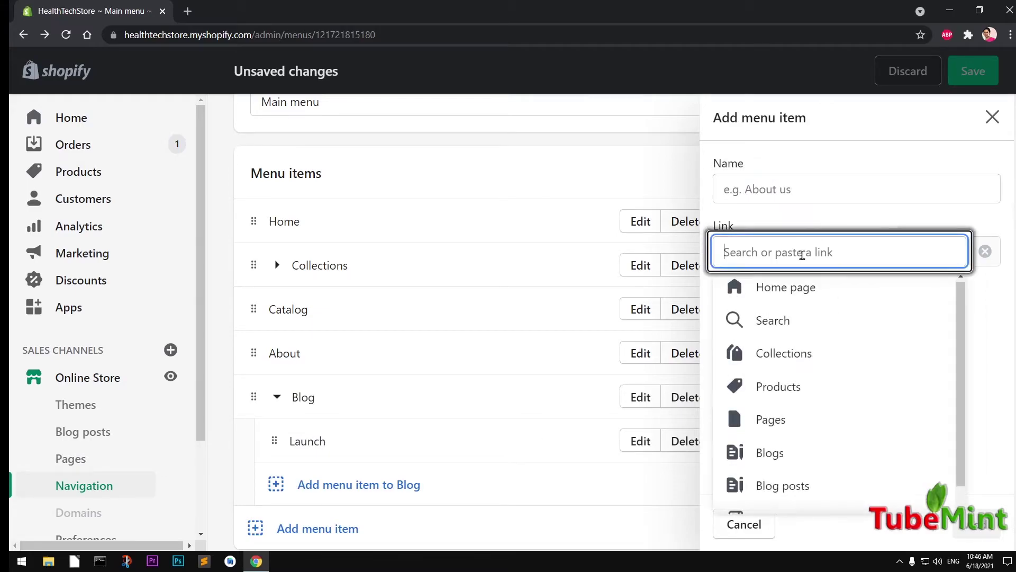
left_click(771, 453)
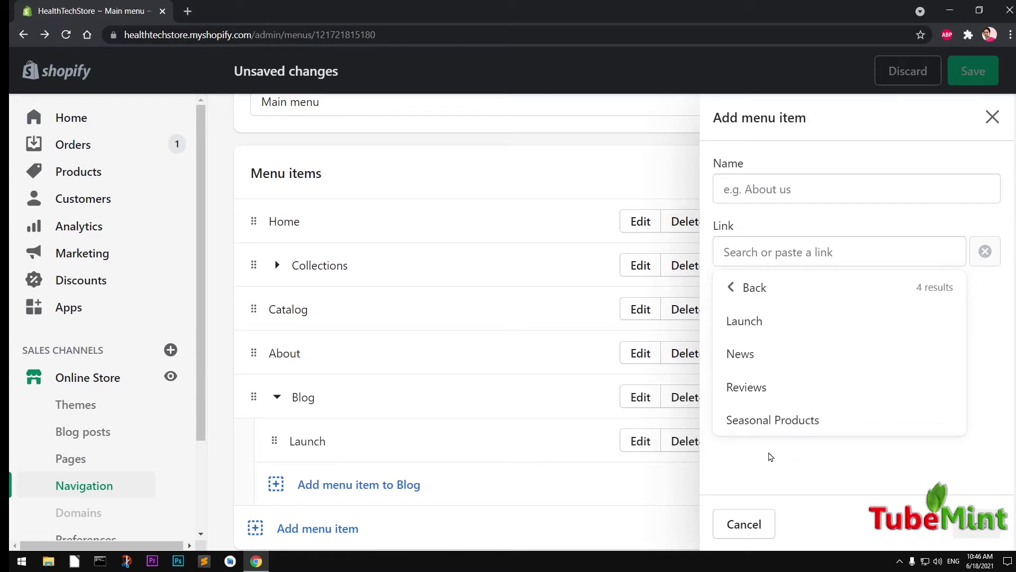
left_click(746, 354)
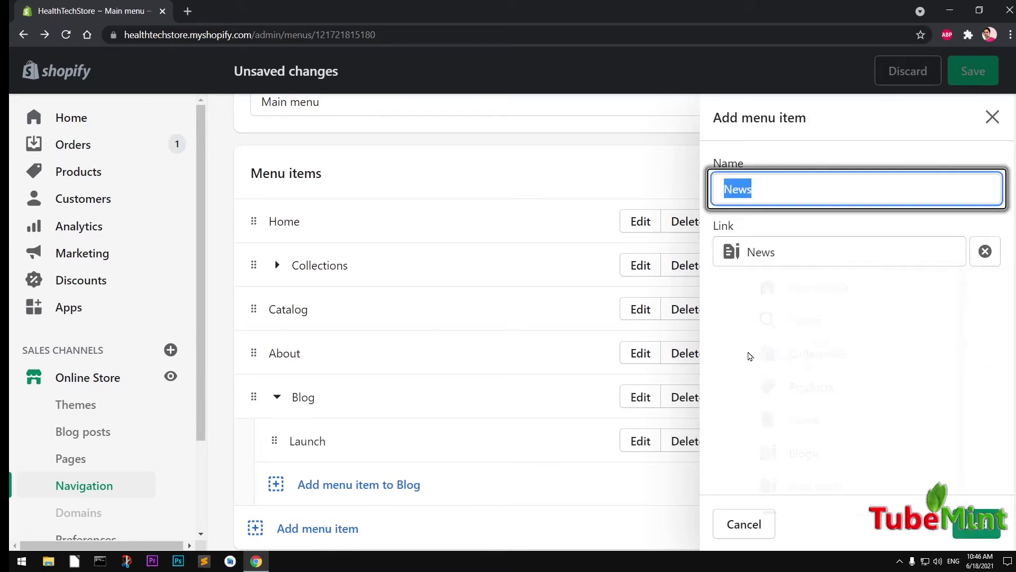
left_click(977, 524)
scroll(635, 434, "down", 2)
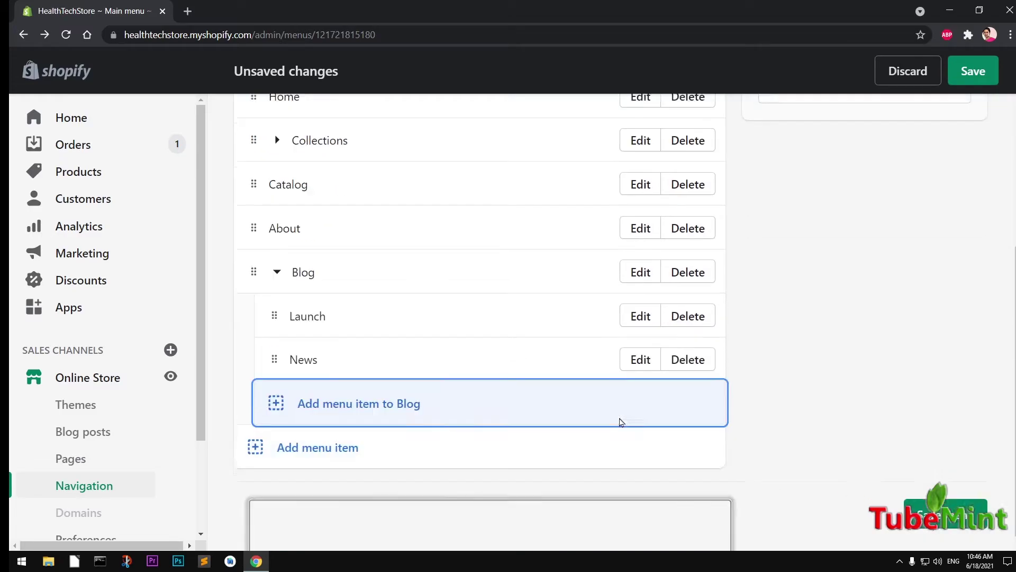
Step: Add a 'Reviews' sub-item under Blog linked to the Reviews blog
left_click(334, 400)
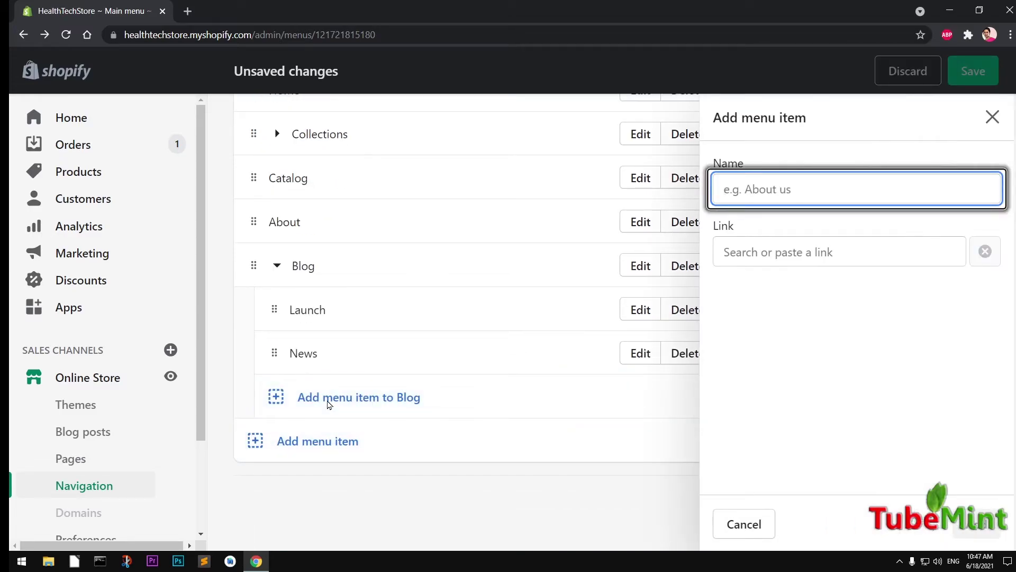
left_click(769, 255)
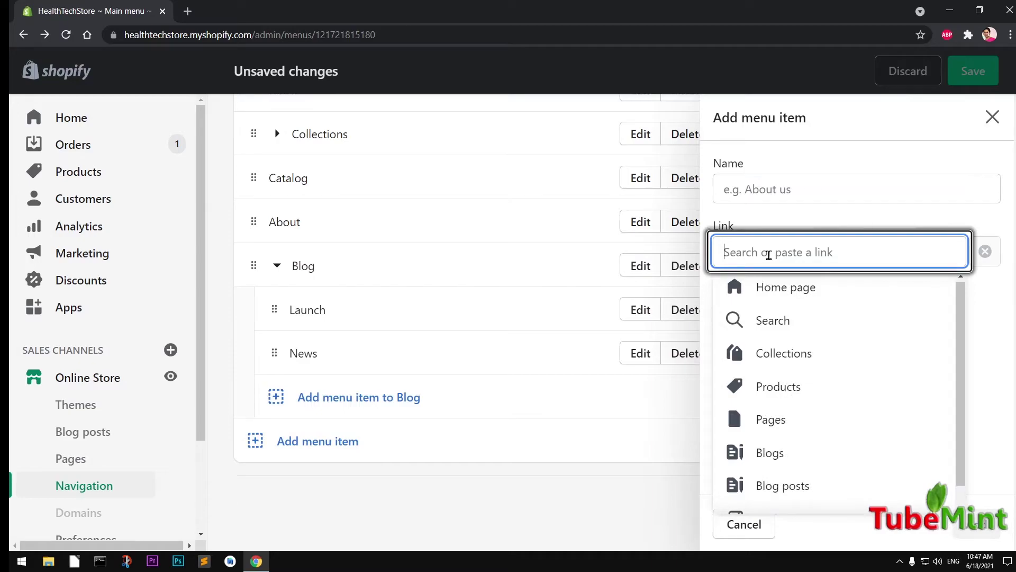
left_click(789, 464)
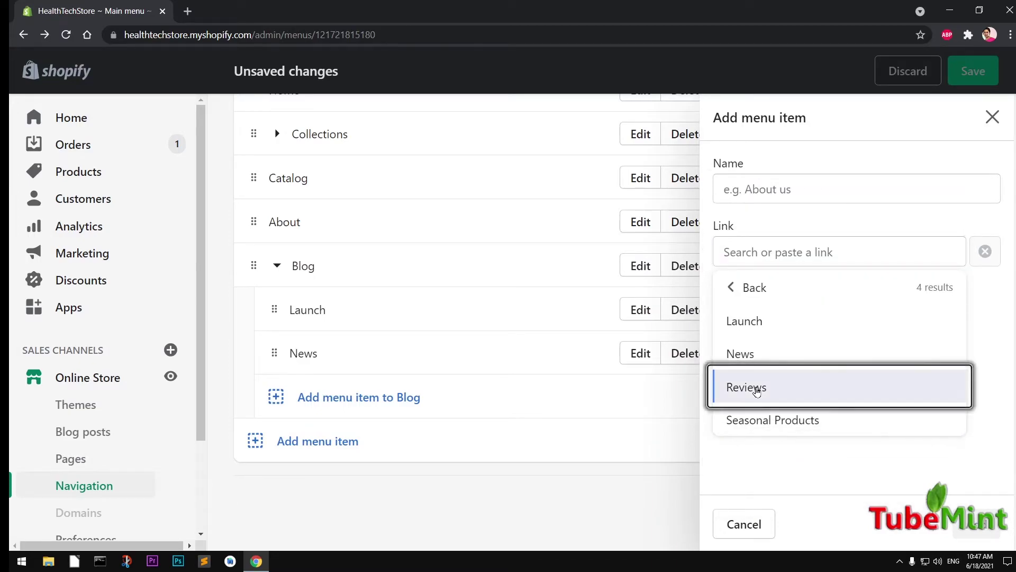
left_click(758, 390)
left_click(999, 532)
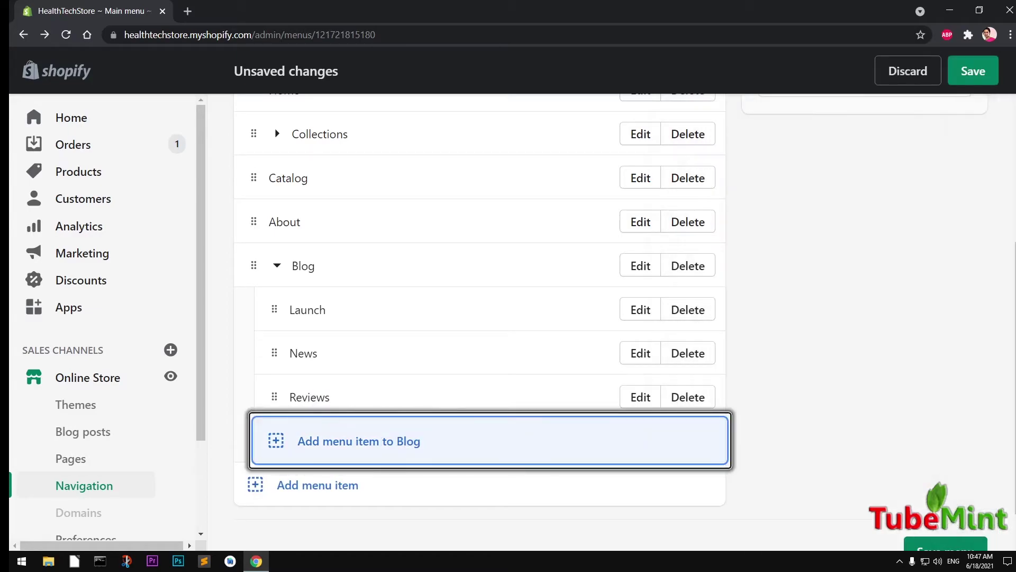
Step: Add a 'Seasonal Products' sub-item under Blog linked to the Seasonal Products blog
left_click(355, 453)
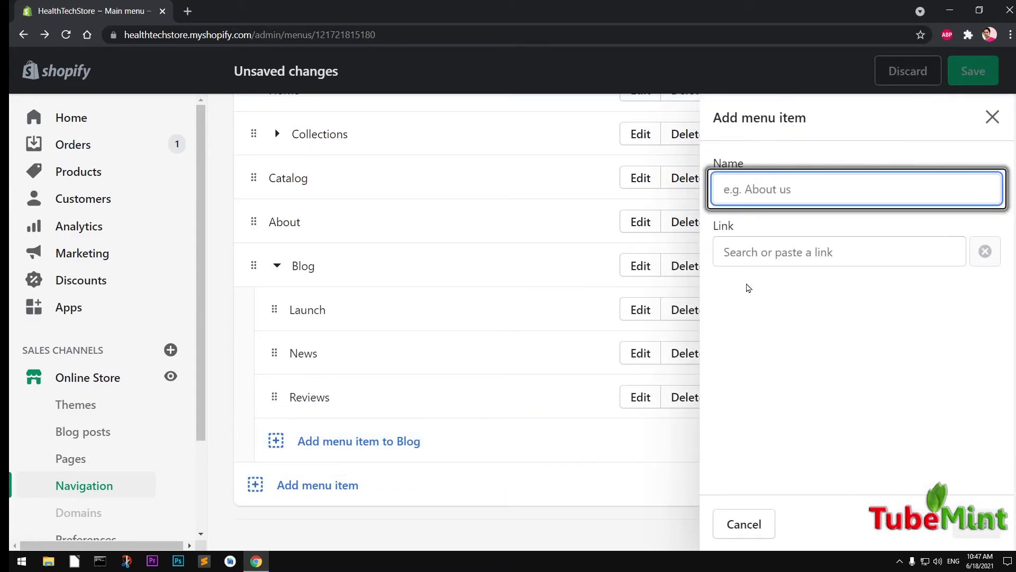
left_click(767, 258)
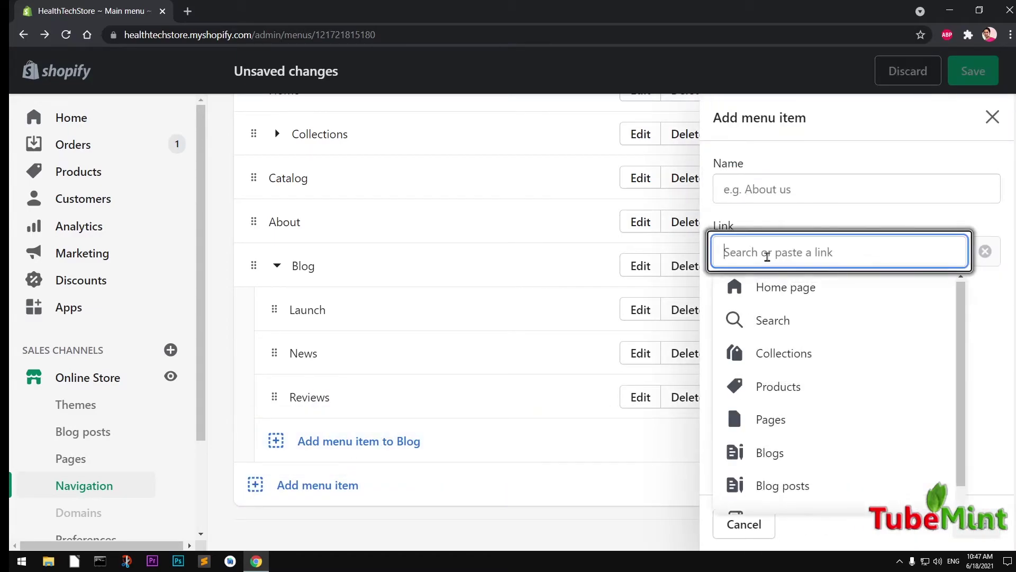
left_click(798, 456)
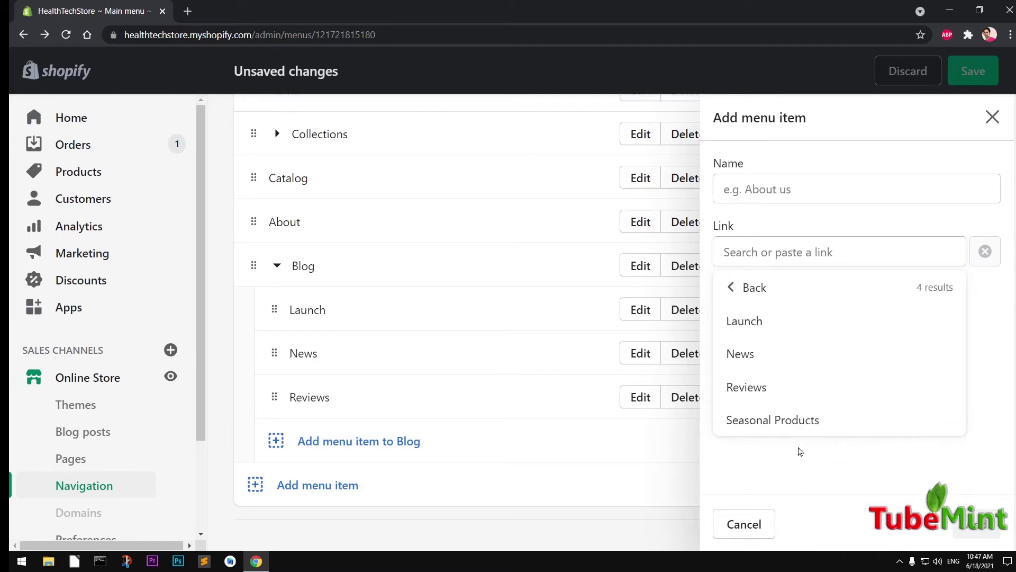
left_click(786, 422)
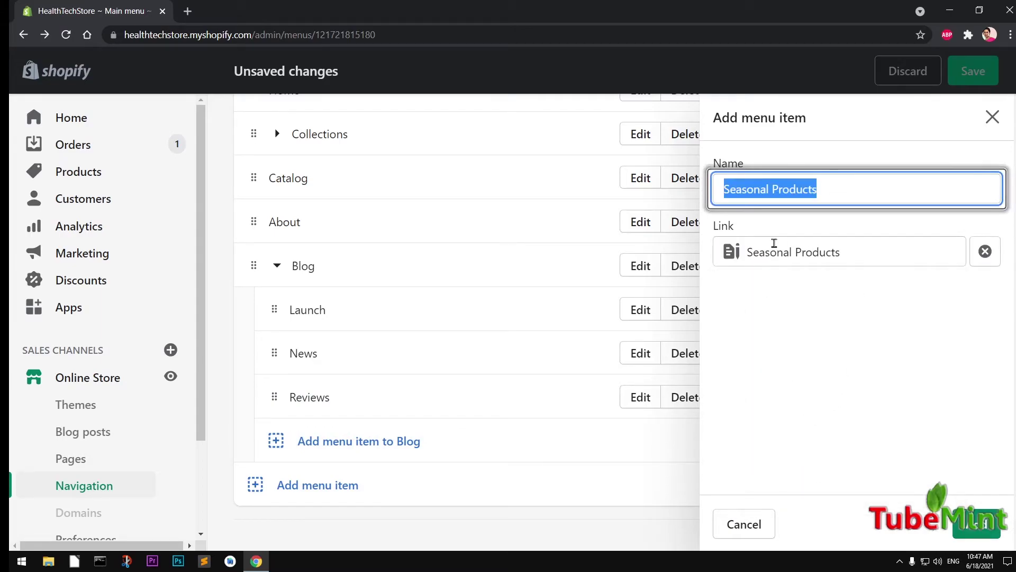
left_click(977, 524)
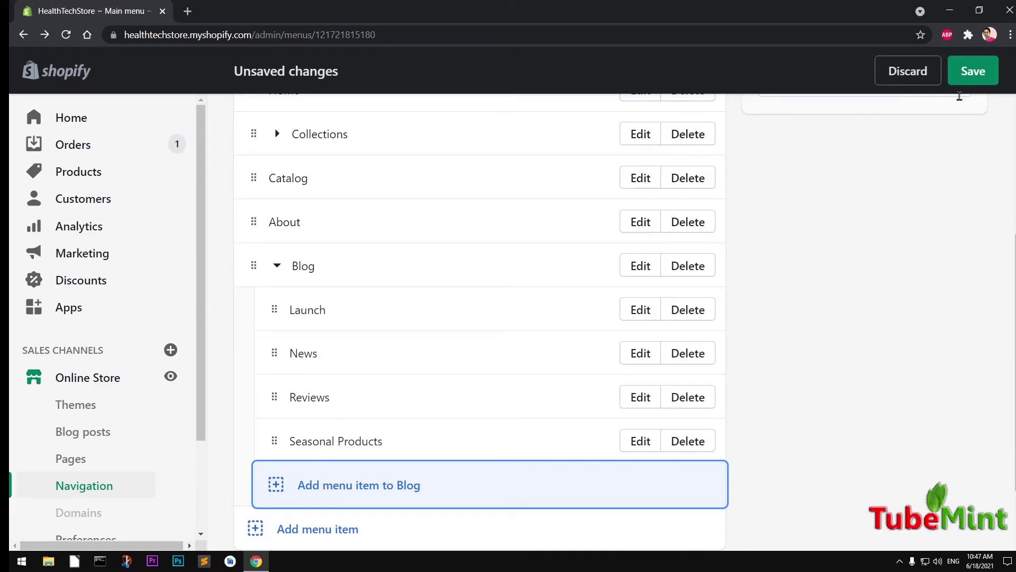
Step: Save the Main menu, briefly preview the storefront in a new tab, then close it
left_click(973, 74)
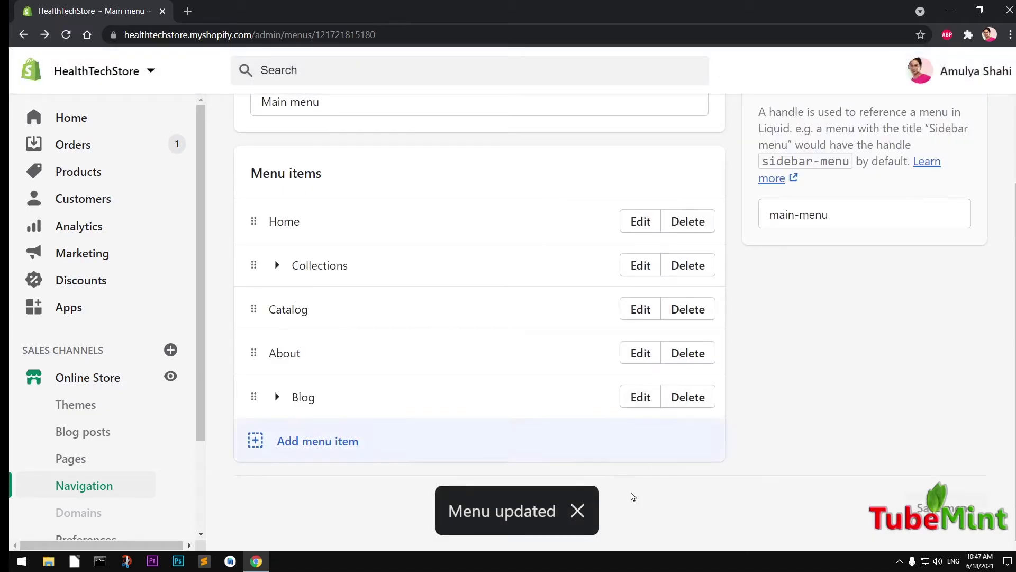
left_click(170, 376)
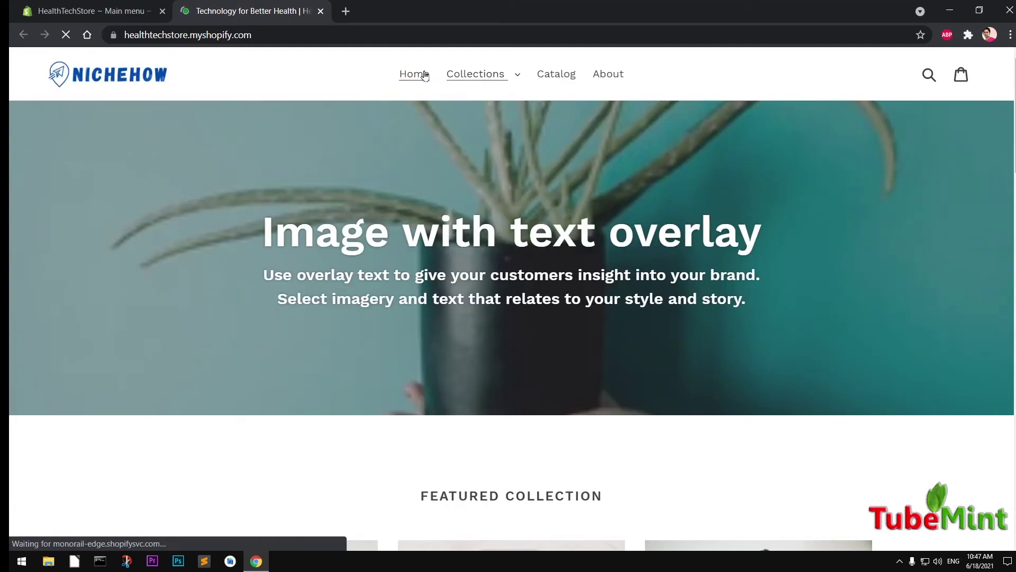
left_click(95, 11)
left_click(321, 11)
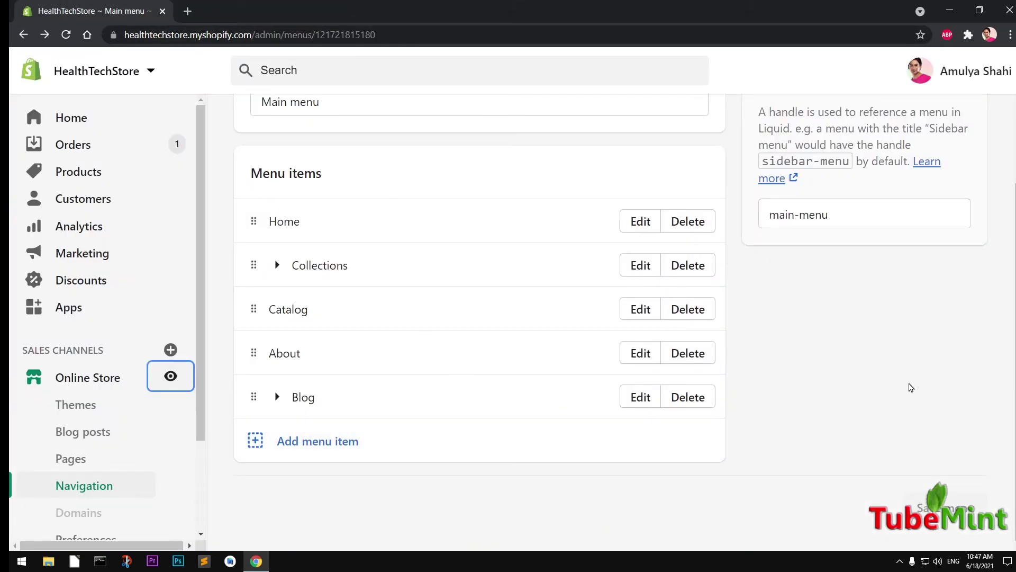
Step: Reload the menu, confirm Blog holds Launch, News, Reviews and Seasonal Products, and open the storefront
scroll(911, 388, "up", 2)
key("F5")
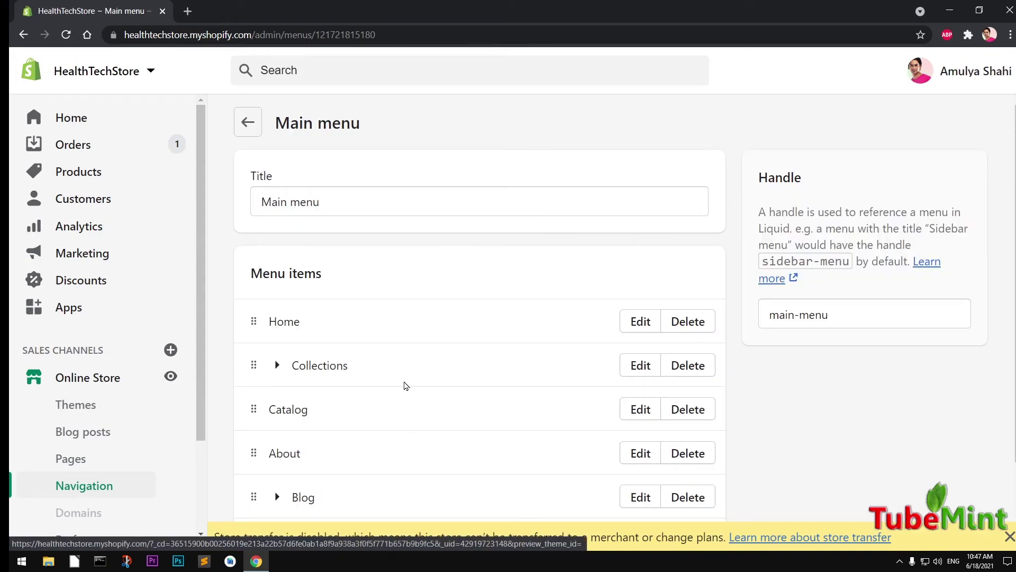
scroll(410, 413, "down", 2)
left_click(276, 397)
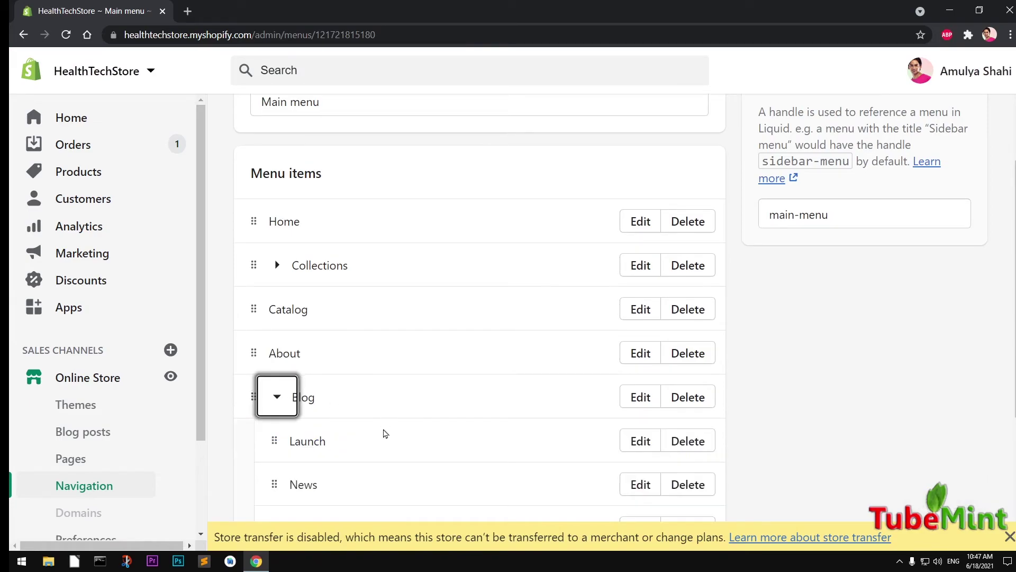
scroll(539, 325, "down", 4)
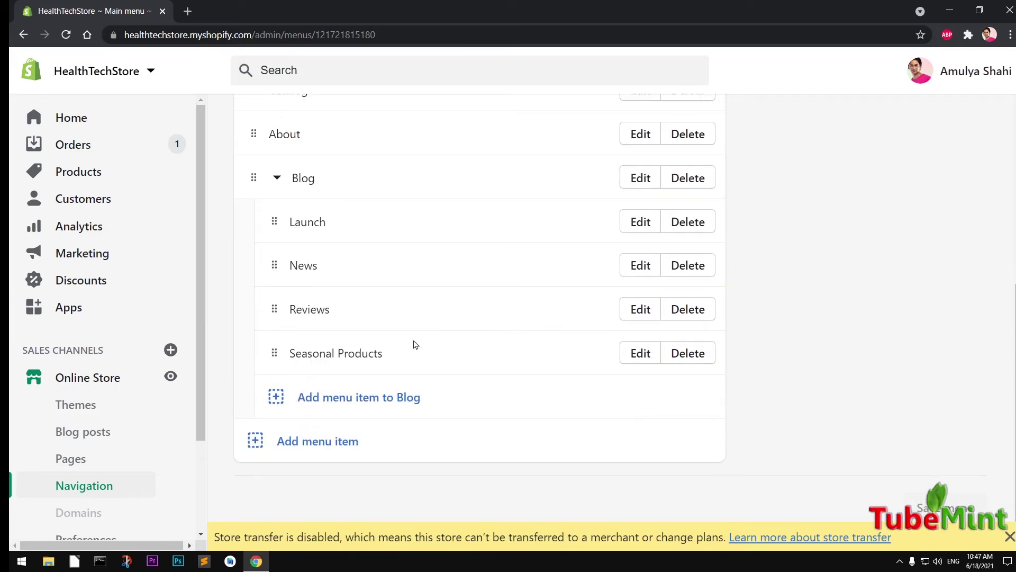
left_click(170, 376)
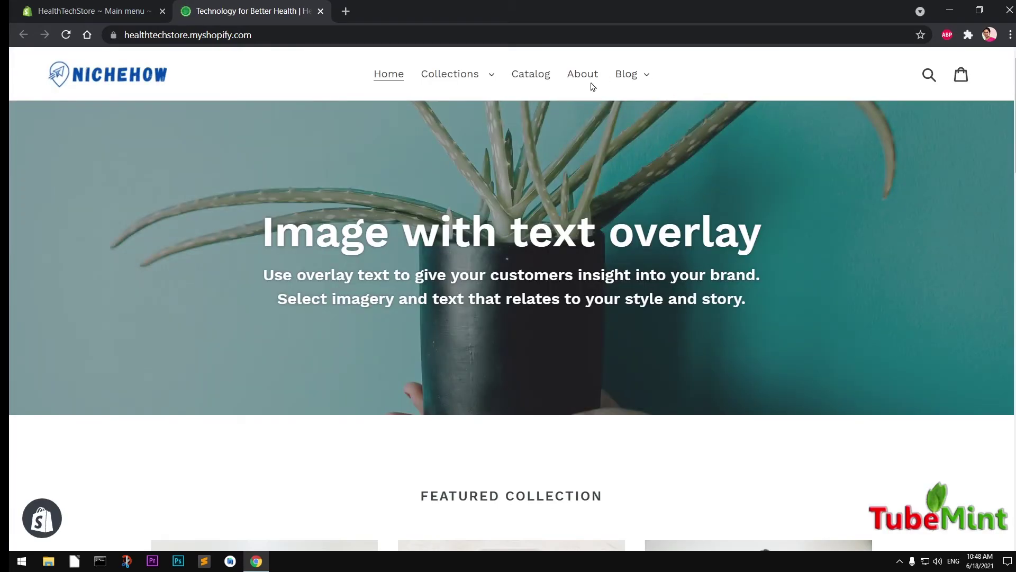
Step: Go to the Launch blog page from the storefront's Blog dropdown
left_click(624, 75)
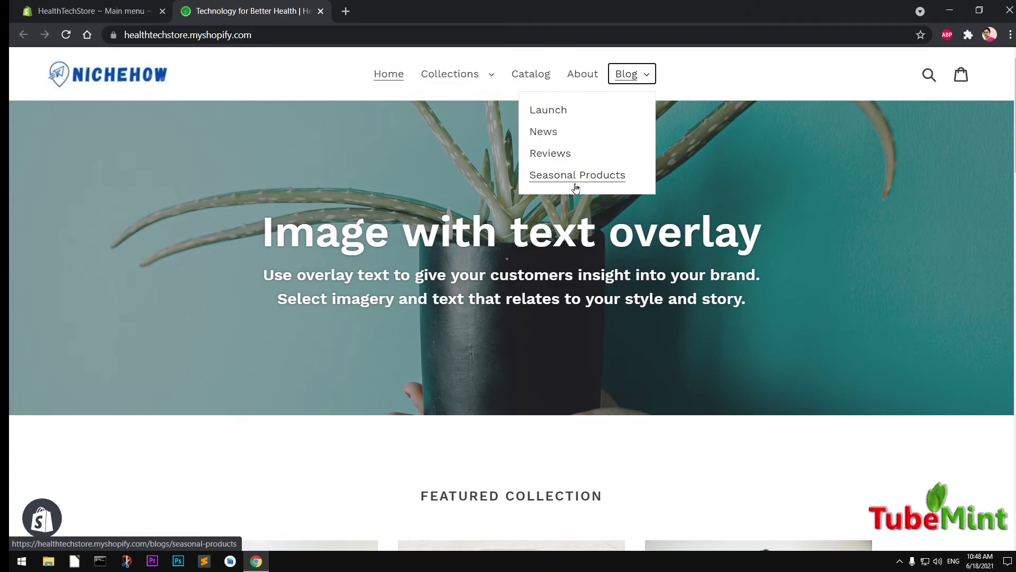
left_click(548, 109)
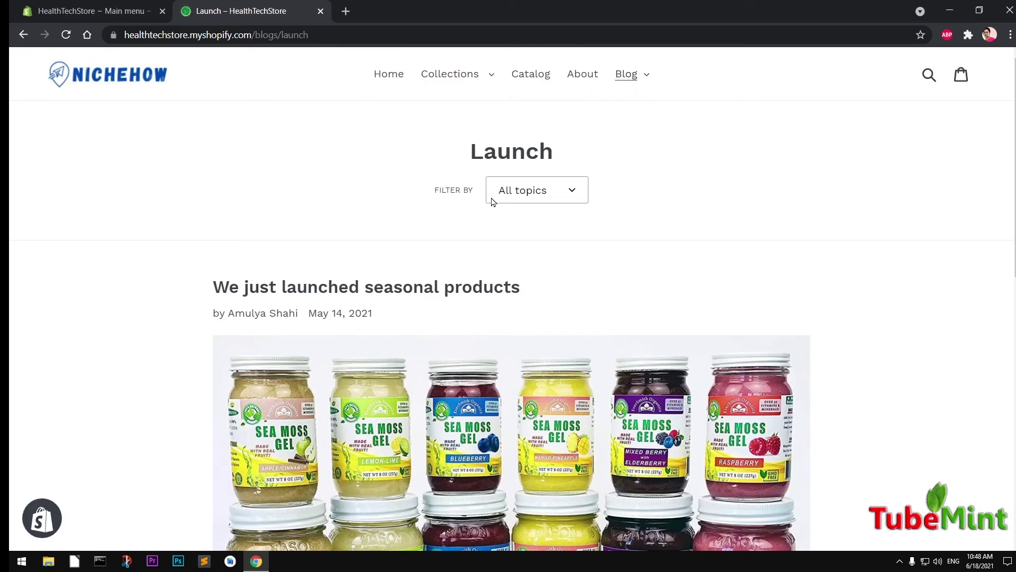
Step: Open and dismiss the topic filter on the Launch blog page
left_click(533, 196)
left_click(675, 263)
scroll(704, 324, "down", 10)
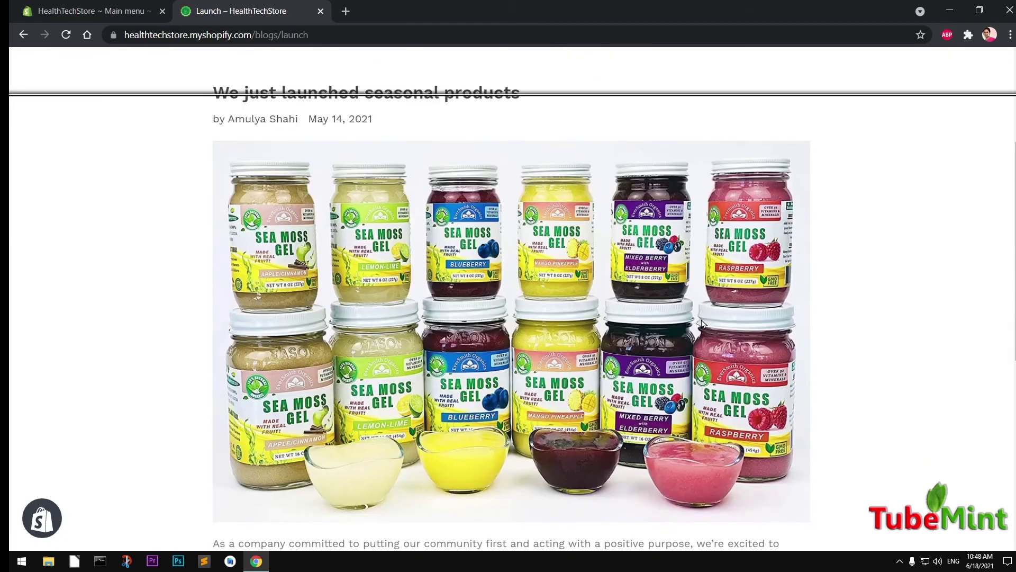
scroll(704, 324, "up", 10)
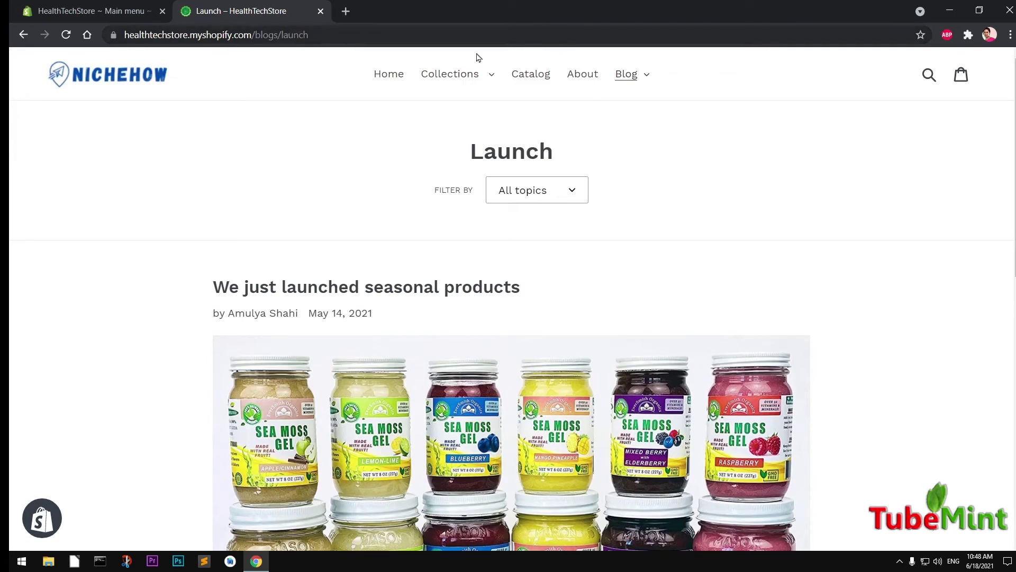
Step: Open the News blog from the Blog dropdown and scroll through it
left_click(638, 75)
left_click(564, 141)
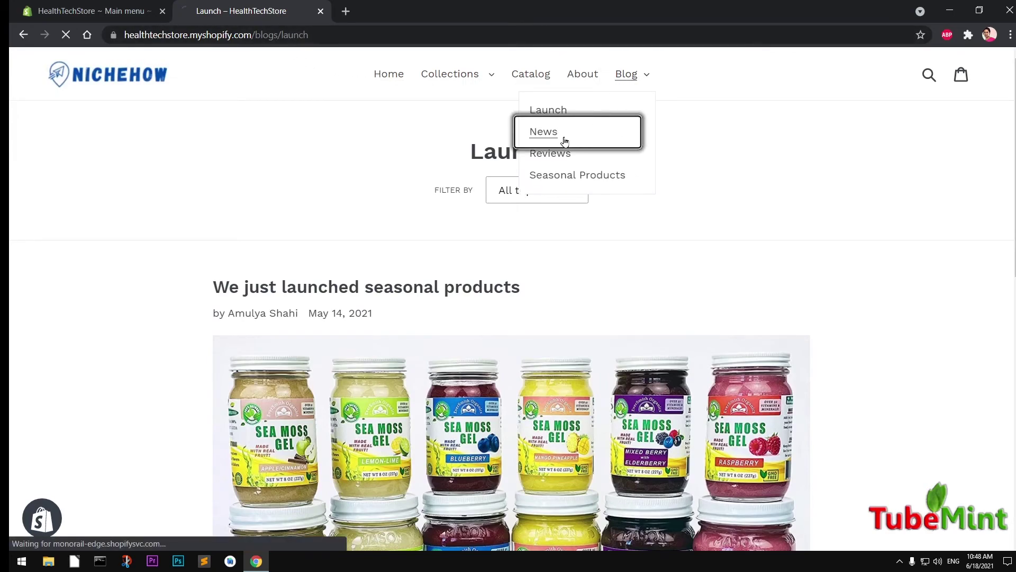
scroll(626, 369, "down", 1)
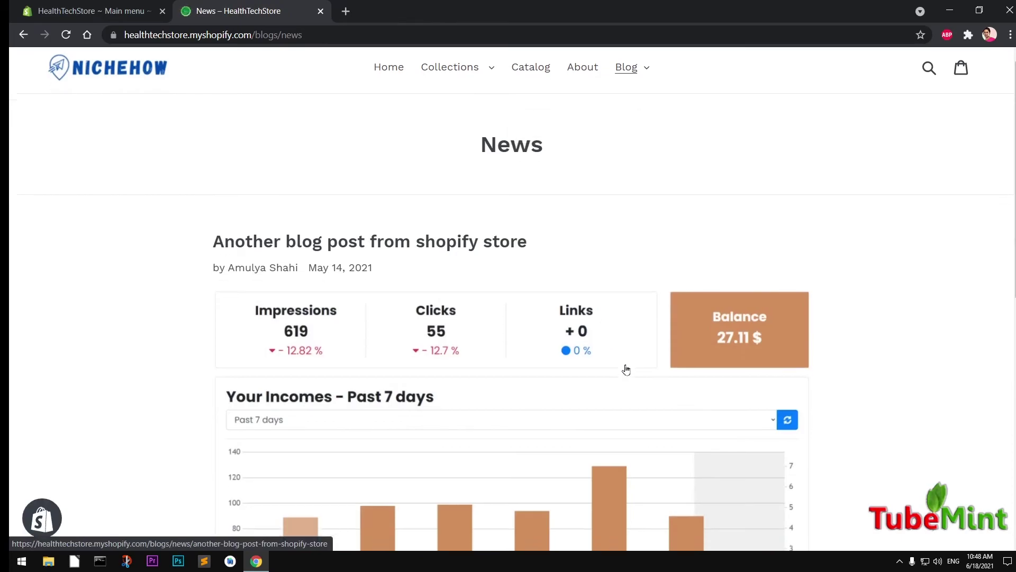
scroll(625, 368, "down", 10)
scroll(666, 304, "up", 9)
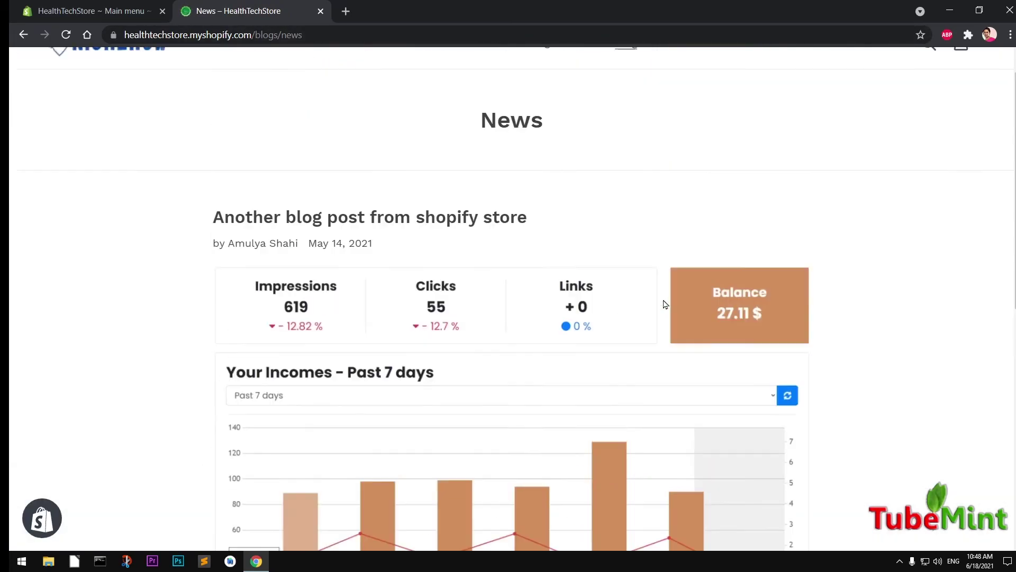
scroll(666, 305, "up", 1)
Step: Open Brand Reviews and read the post 'Summer Product Launch Reviews by our 1st time customer'
left_click(628, 74)
left_click(643, 131)
scroll(692, 250, "down", 10)
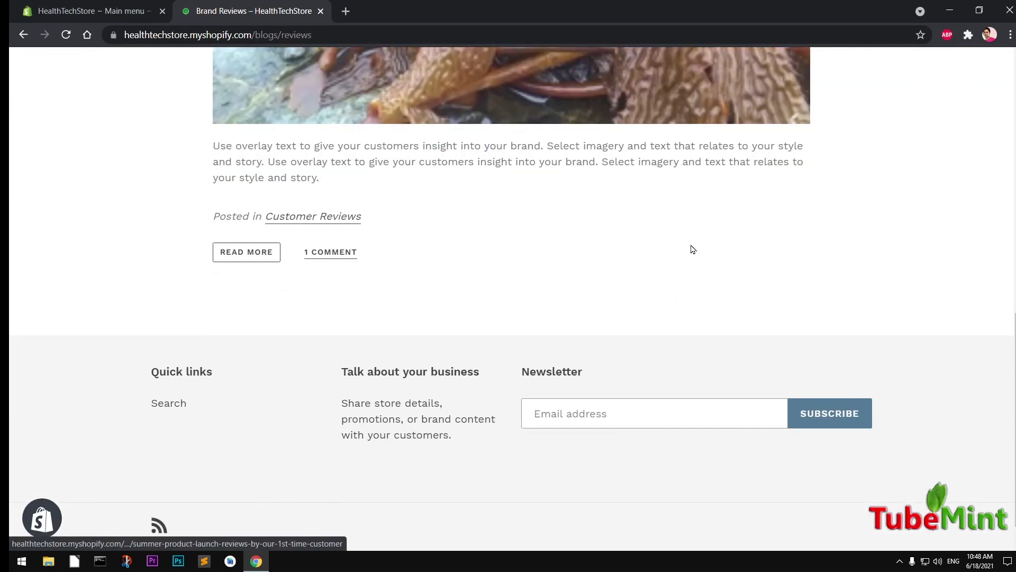
scroll(691, 245, "up", 9)
scroll(691, 244, "up", 3)
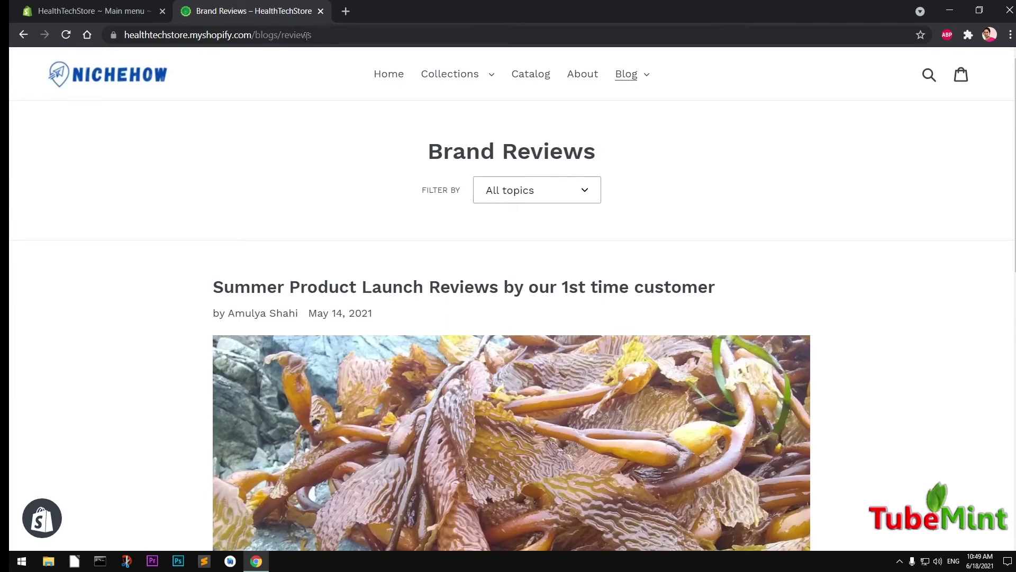
left_click(461, 297)
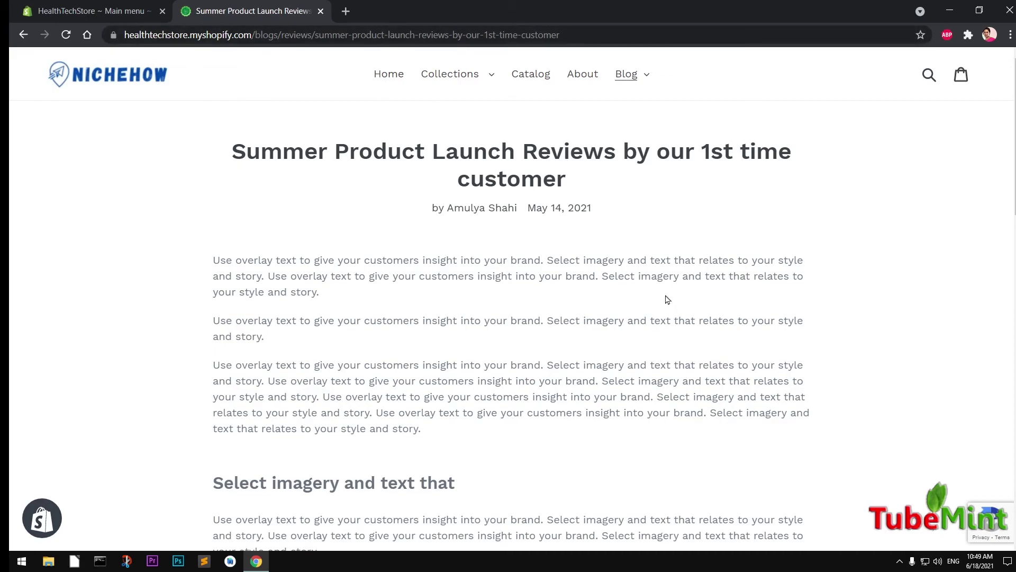
scroll(668, 299, "down", 15)
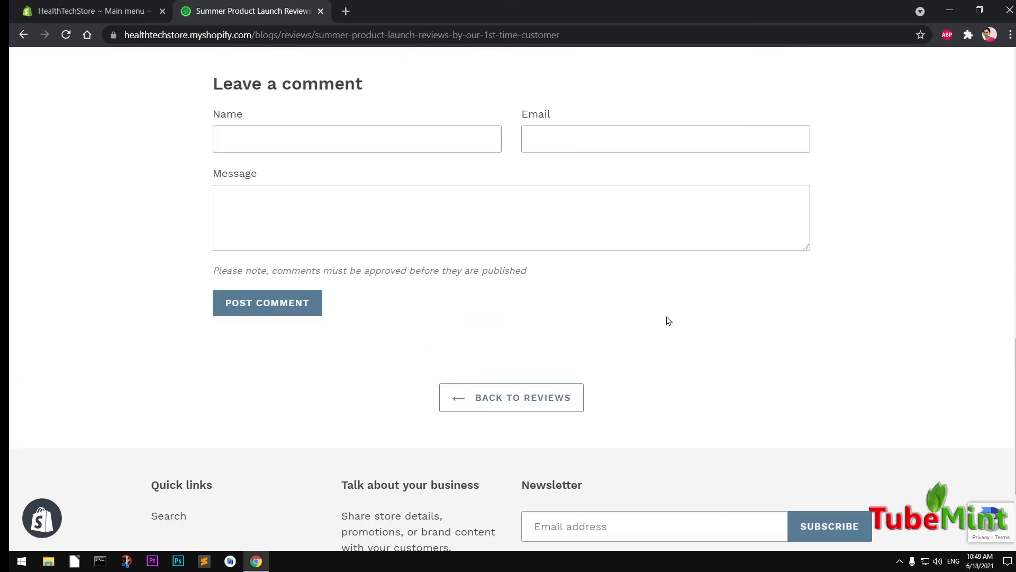
scroll(668, 321, "up", 15)
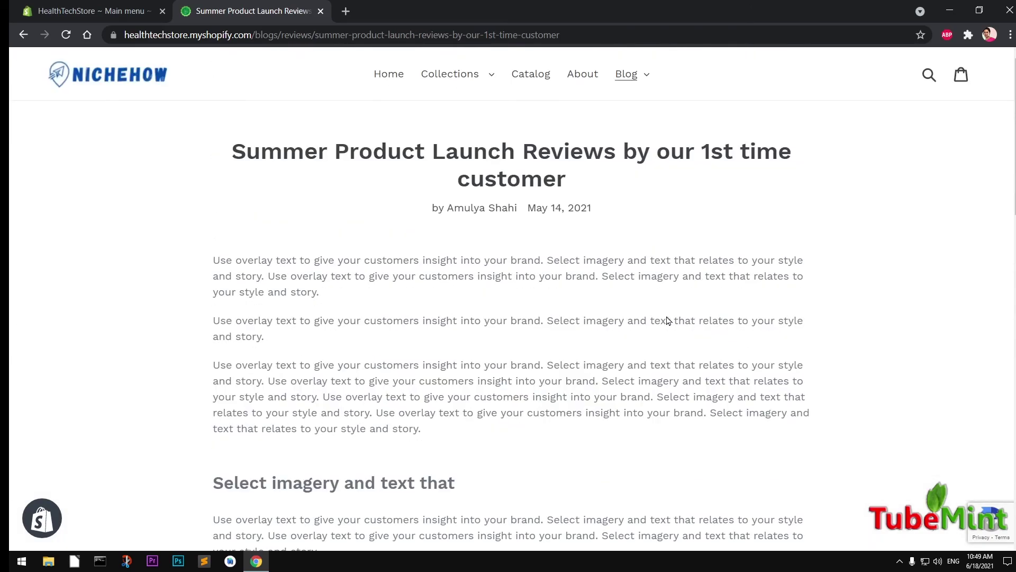
Step: Return to the admin Navigation list and reopen Main menu: Home, Collections, Catalog, About, Blog
left_click(77, 14)
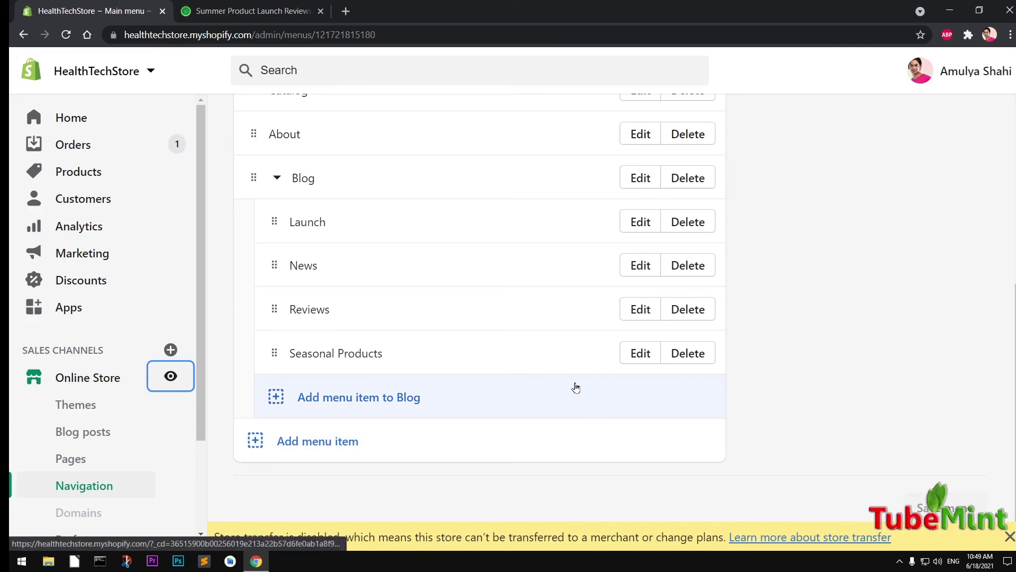
scroll(575, 387, "up", 4)
scroll(574, 387, "up", 2)
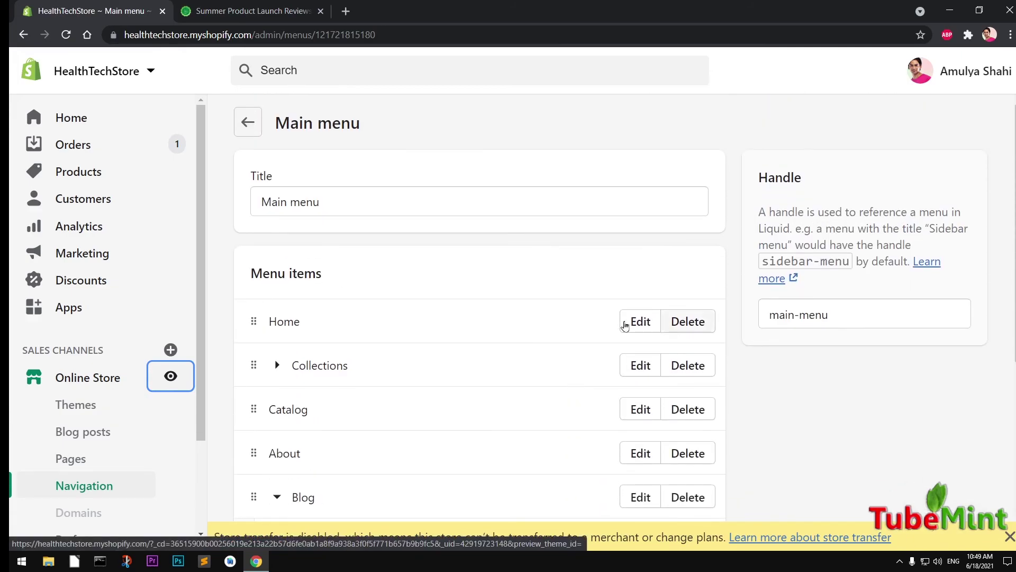
left_click(247, 126)
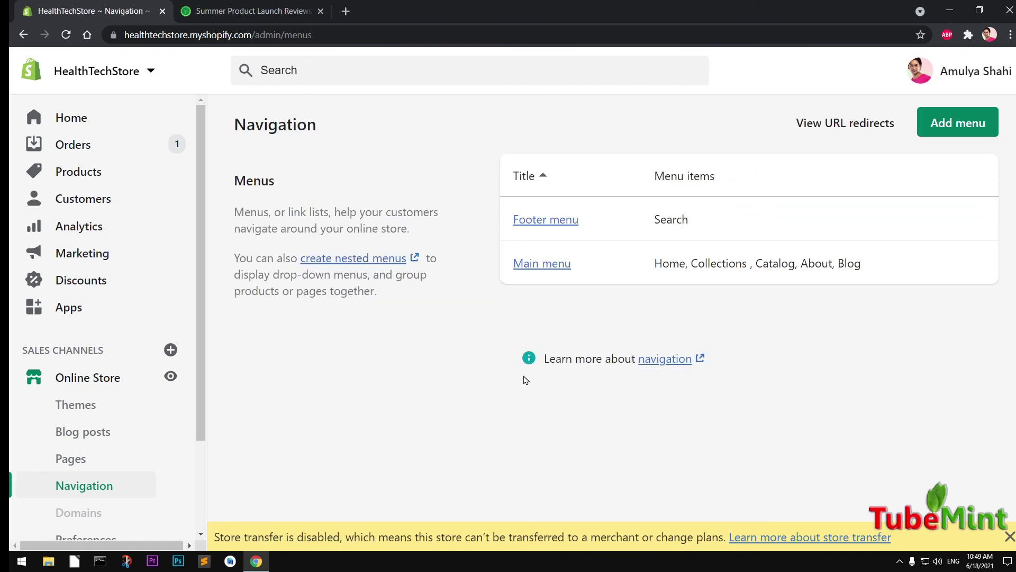
left_click_drag(404, 320, 225, 125)
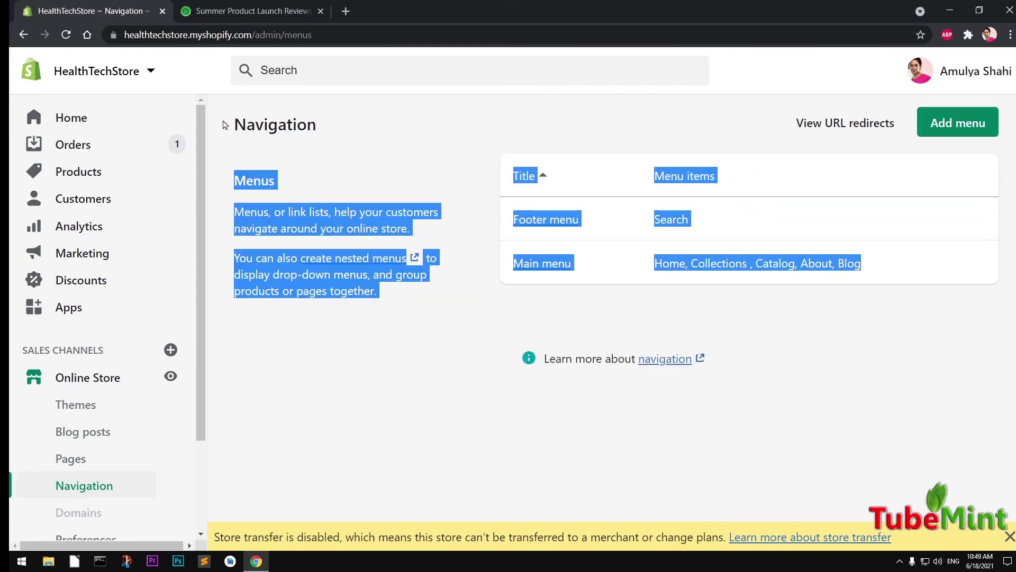
left_click(379, 146)
left_click(542, 263)
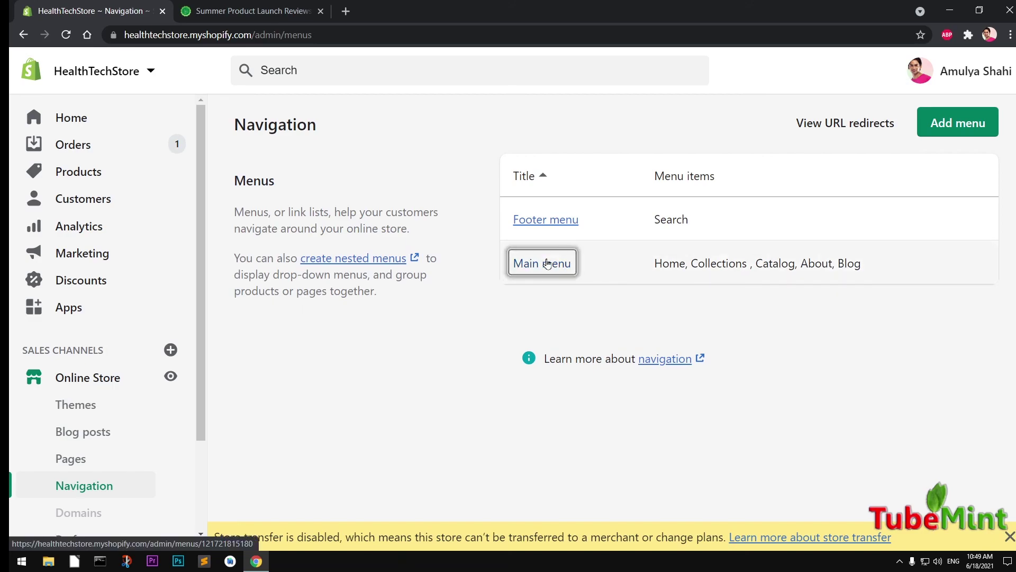